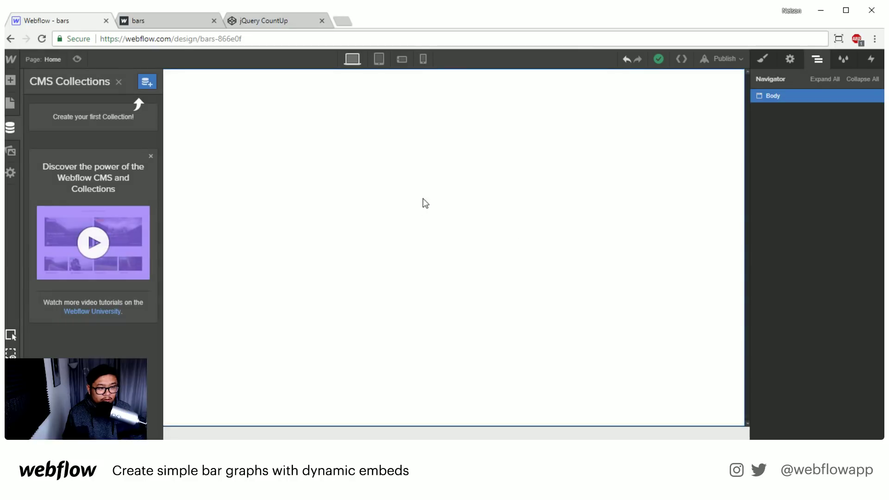
# Step: Start a new CMS collection with the name "bars" and the collection URL "bars"
pyautogui.click(407, 208)
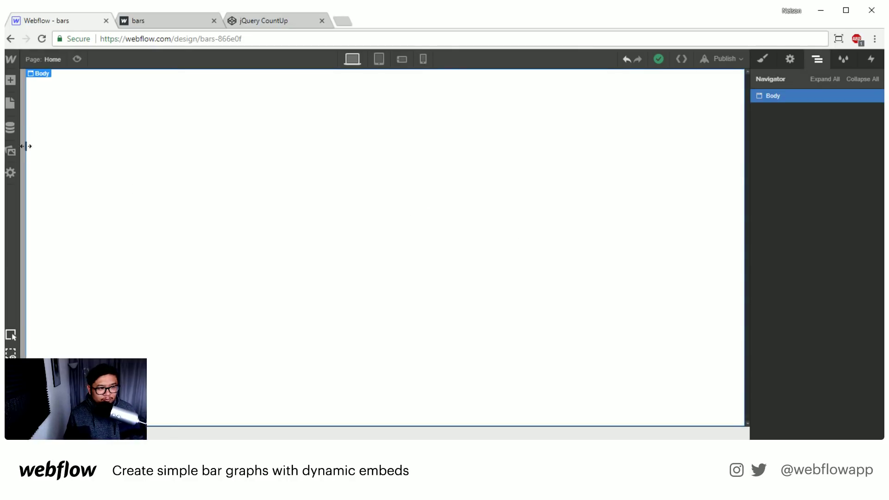
pyautogui.click(11, 131)
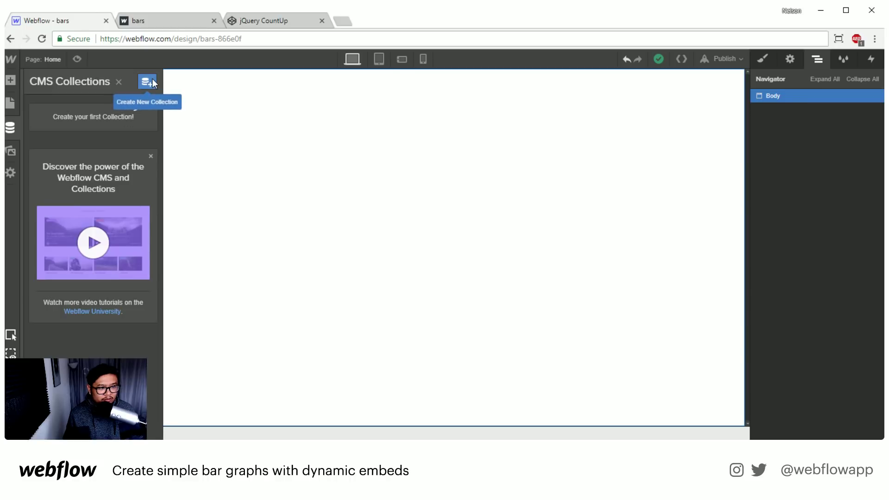
pyautogui.click(147, 82)
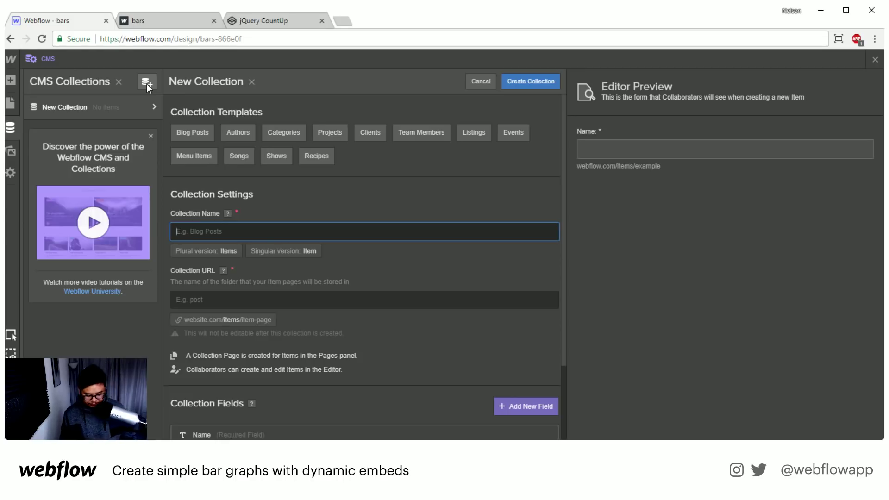
pyautogui.write('bars')
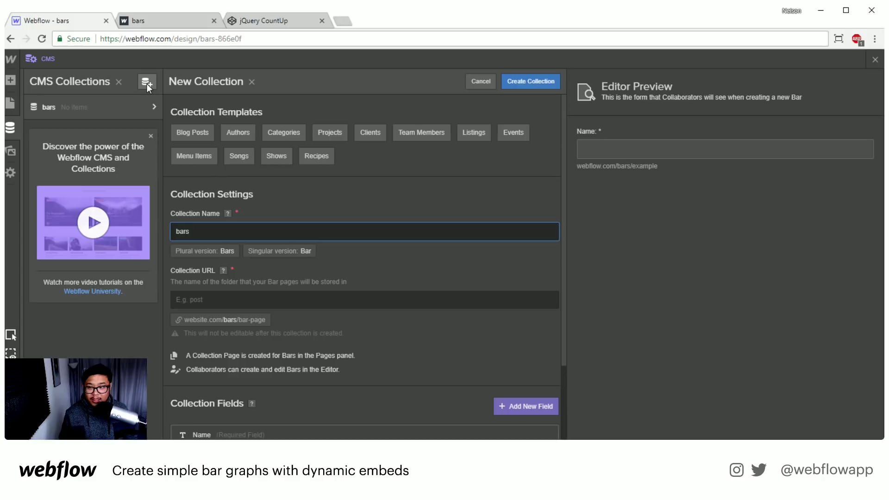
pyautogui.click(231, 299)
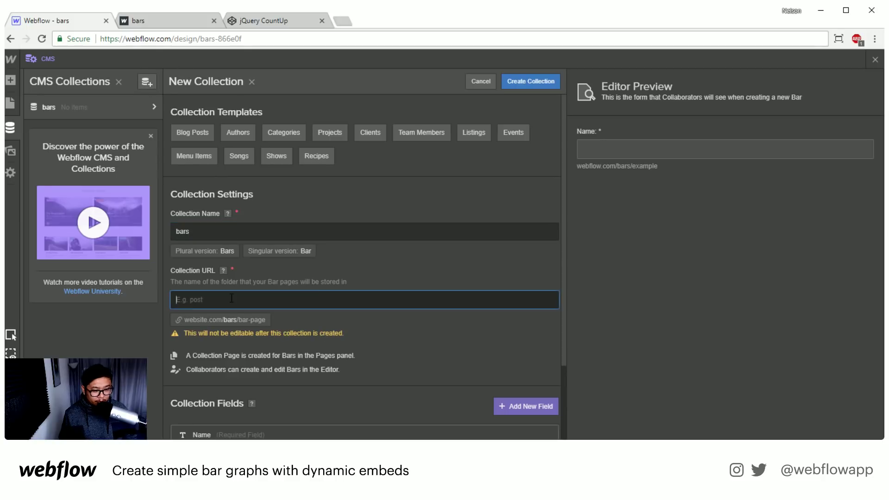
pyautogui.write('bars')
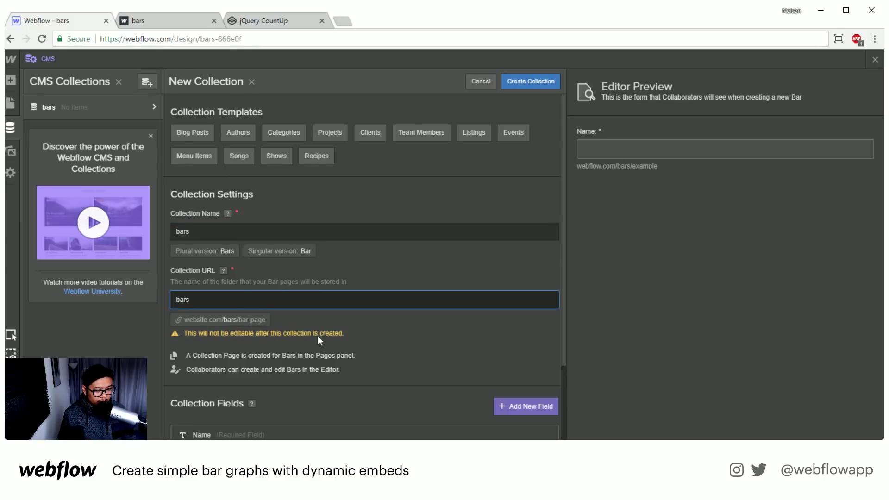
# Step: Add a Number field labelled "percentage" to the collection, with minimum 1 and maximum 100, and save it
pyautogui.scroll(-2, 320, 341)
pyautogui.click(204, 359)
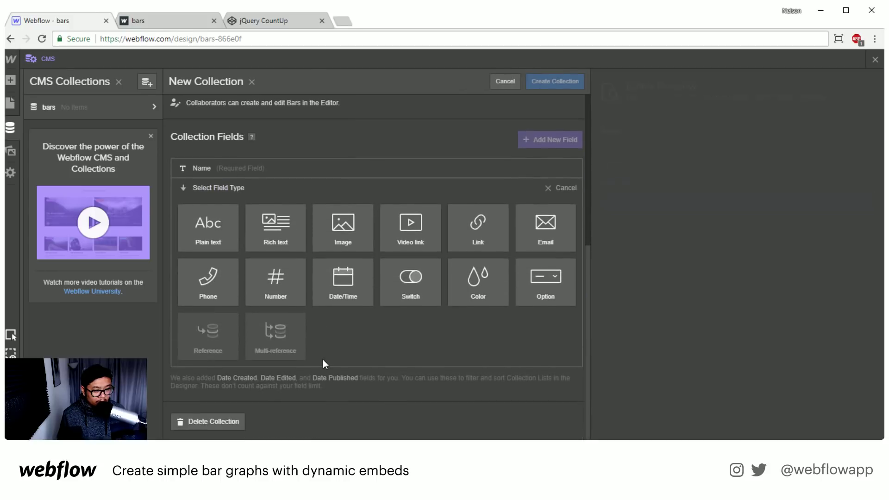
pyautogui.scroll(1, 365, 346)
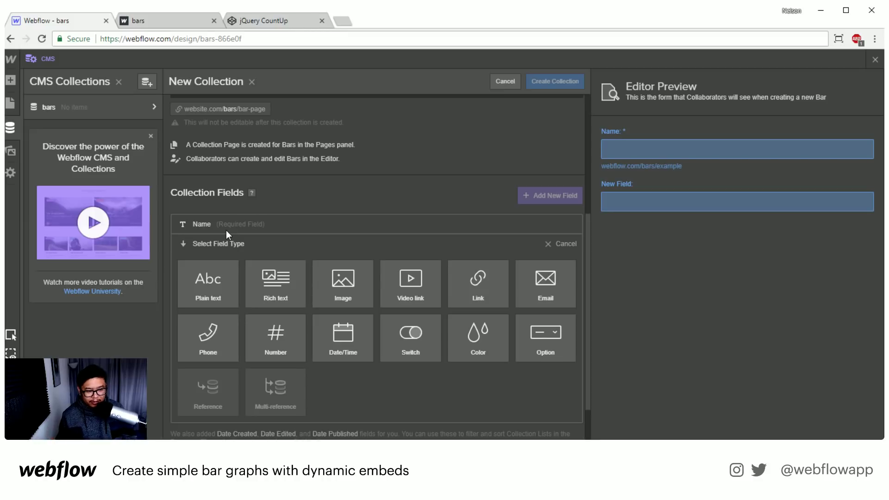
pyautogui.click(282, 336)
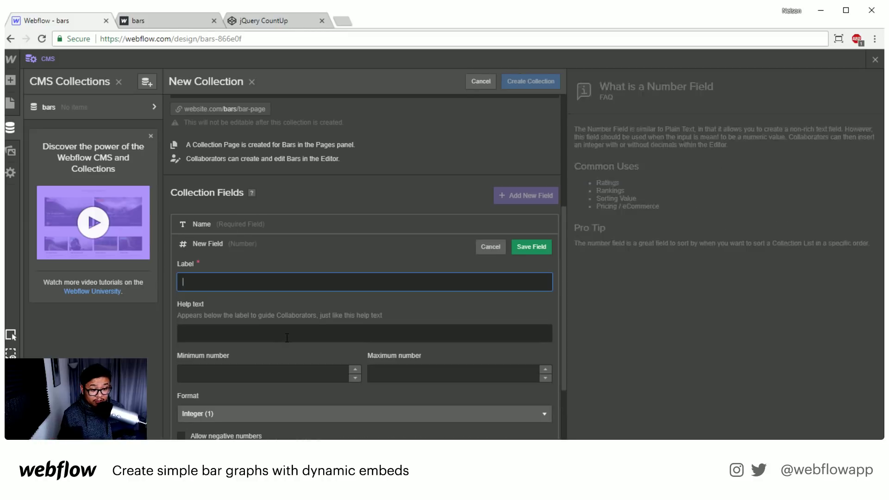
pyautogui.write('percentage')
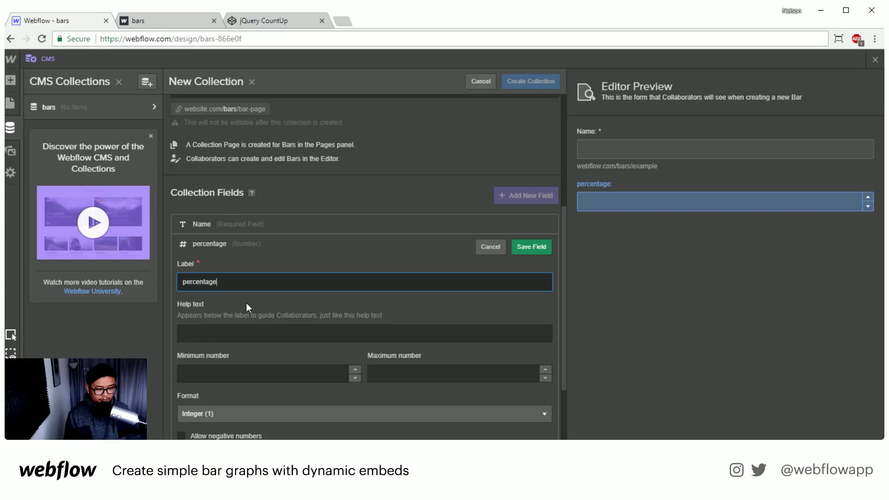
pyautogui.click(248, 367)
pyautogui.write('1')
pyautogui.click(394, 374)
pyautogui.write('100')
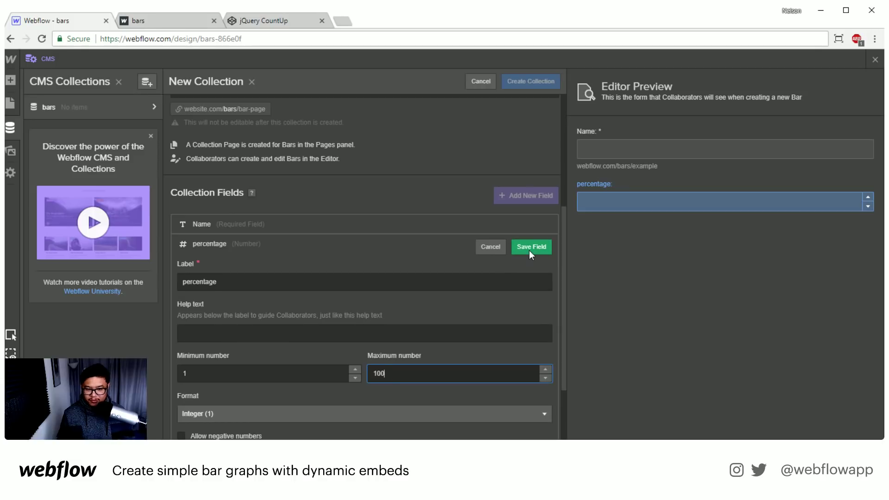
pyautogui.click(529, 251)
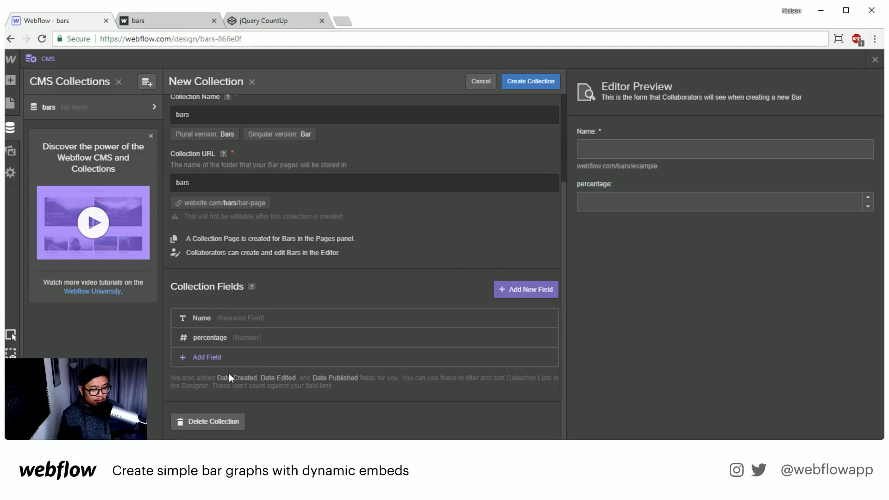
# Step: Add a Color field labelled "bar color" to the collection and save it
pyautogui.click(195, 360)
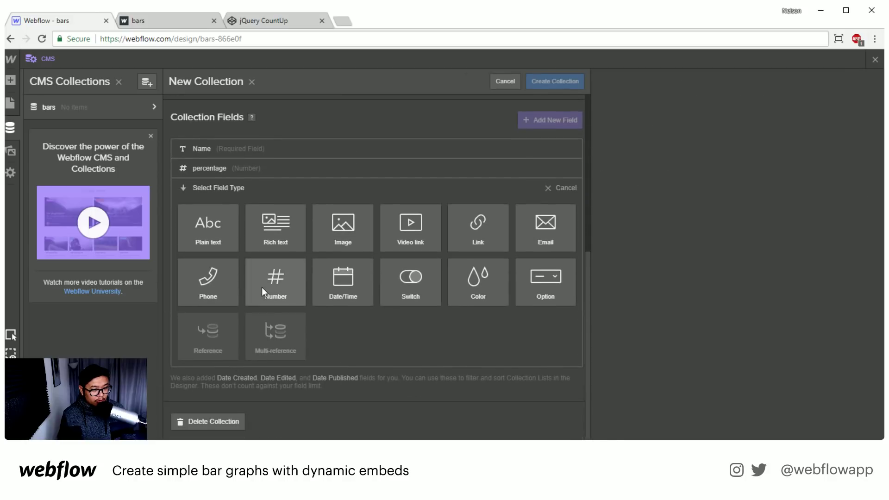
pyautogui.moveTo(257, 288)
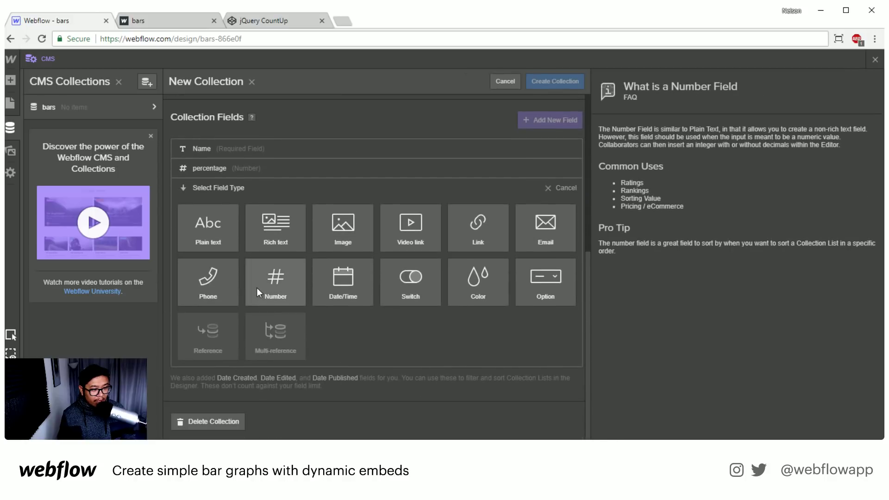
pyautogui.click(468, 285)
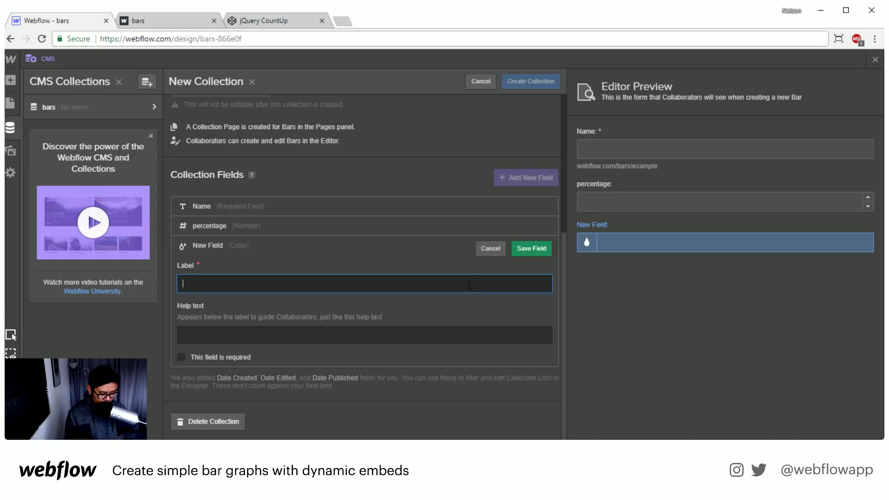
pyautogui.write('bar color')
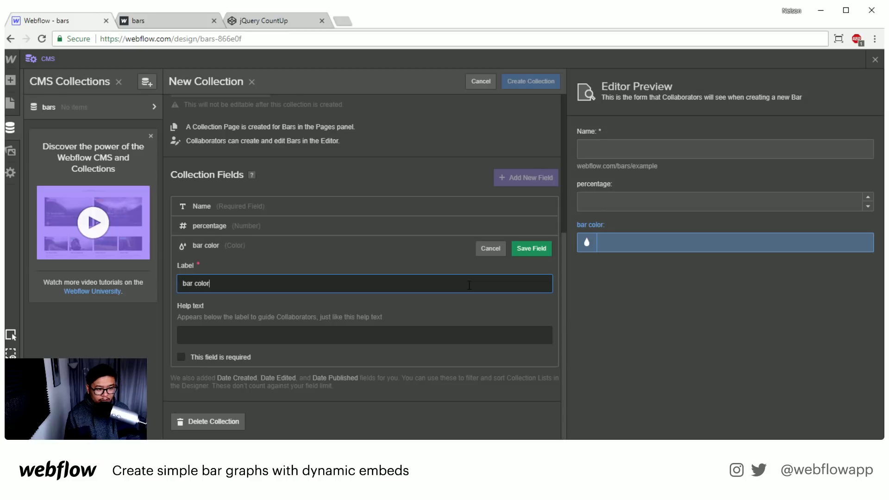
pyautogui.click(534, 248)
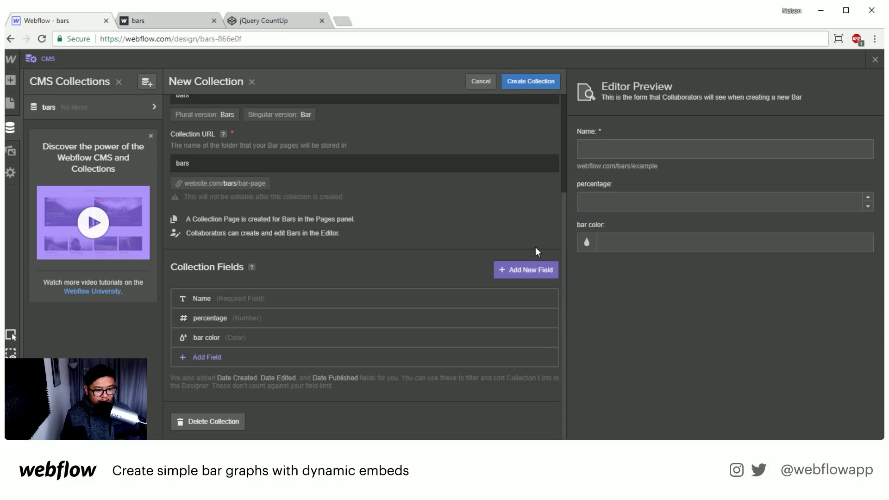
# Step: Create the bars collection and generate 10 dummy items in it
pyautogui.click(537, 83)
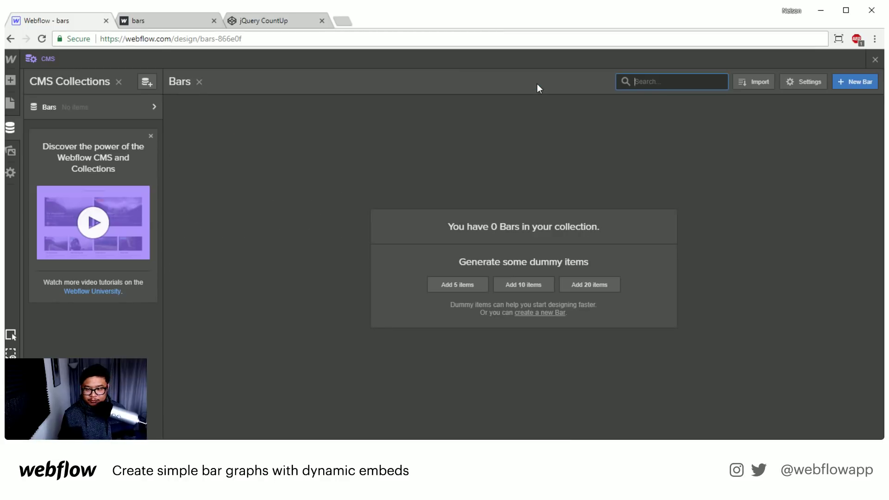
pyautogui.click(529, 283)
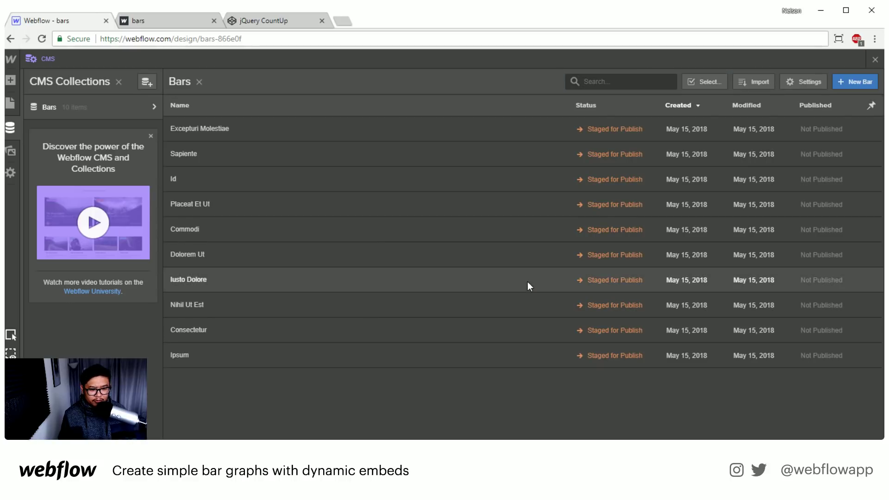
# Step: Examine the percentage and bar color values of the generated Bars items, and return to the page canvas
pyautogui.click(619, 138)
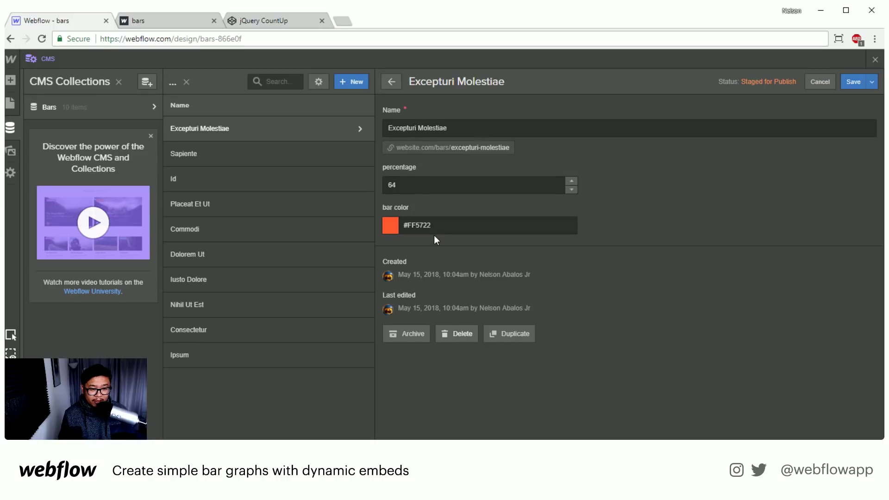
pyautogui.click(305, 153)
pyautogui.click(293, 185)
pyautogui.click(287, 210)
pyautogui.click(280, 232)
pyautogui.click(274, 282)
pyautogui.click(270, 304)
pyautogui.click(268, 330)
pyautogui.click(268, 355)
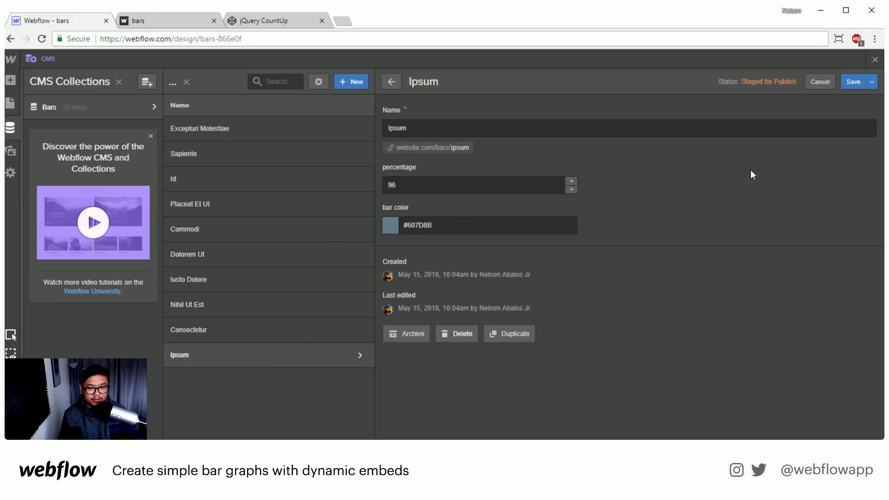
pyautogui.click(876, 60)
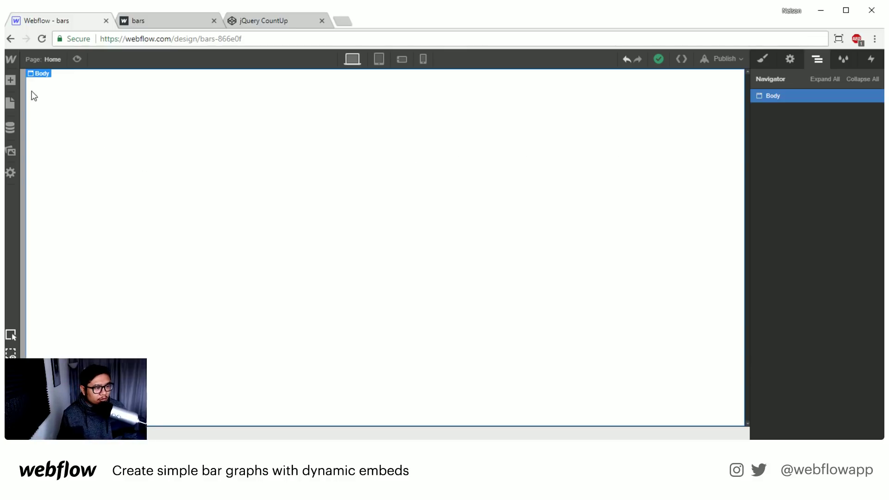
# Step: Add a Collection List to the empty page body and connect it to the Bars collection
pyautogui.click(10, 81)
pyautogui.scroll(-4, 71, 269)
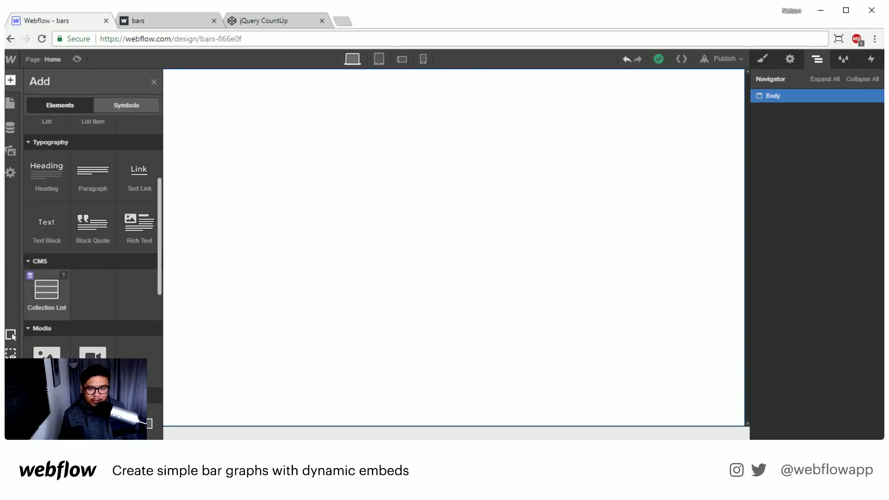
pyautogui.moveTo(47, 290); pyautogui.dragTo(329, 182)
pyautogui.click(132, 228)
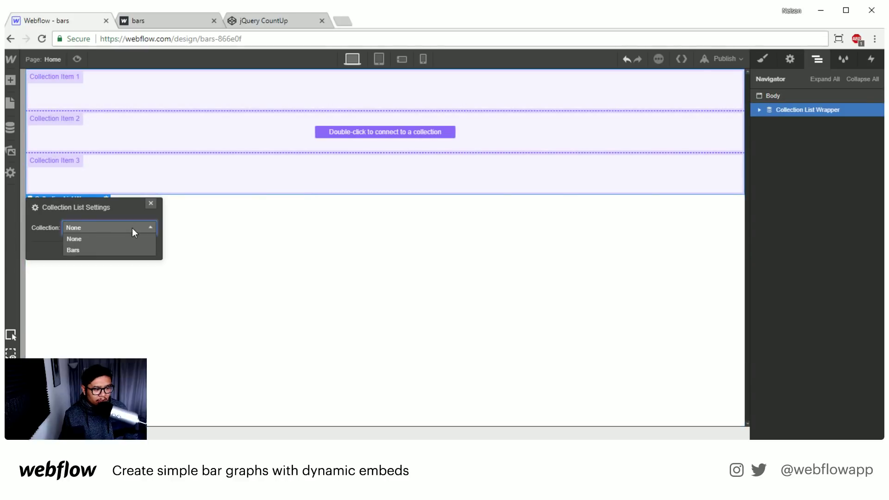
pyautogui.click(84, 251)
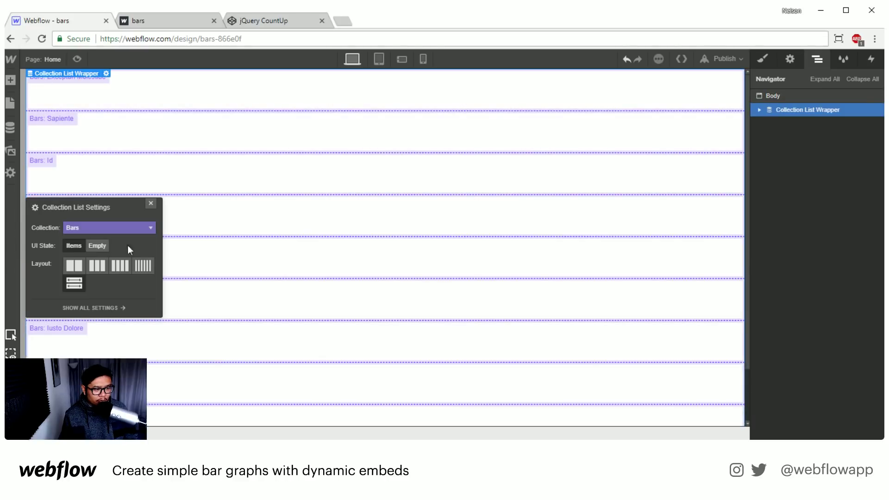
pyautogui.click(151, 204)
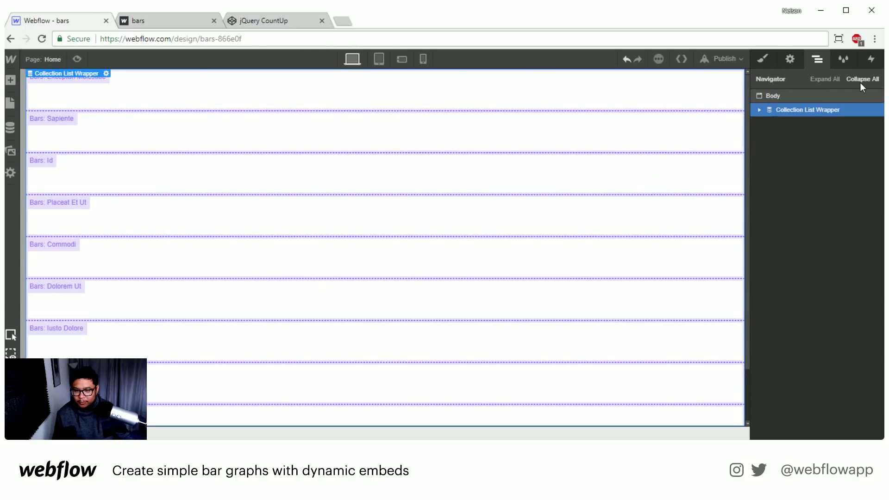
# Step: Set the Collection List's height to 550 px and its display to a flex layout
pyautogui.click(759, 110)
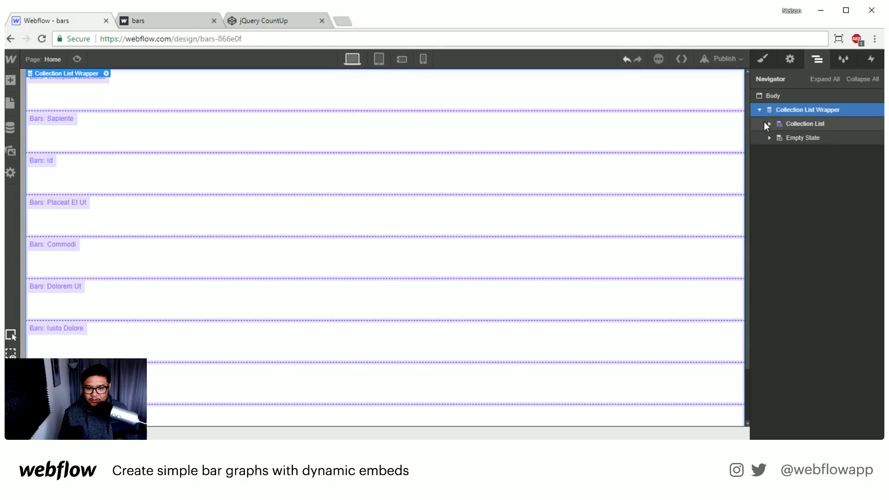
pyautogui.click(819, 125)
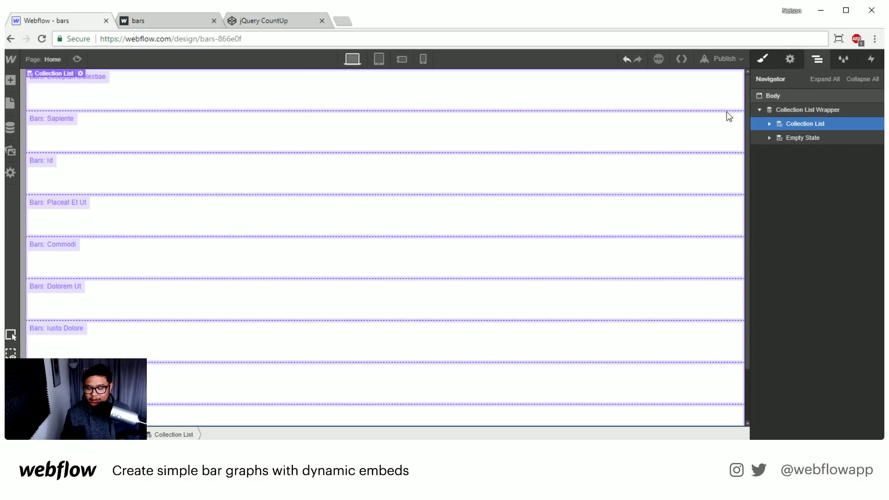
pyautogui.click(763, 59)
pyautogui.click(855, 294)
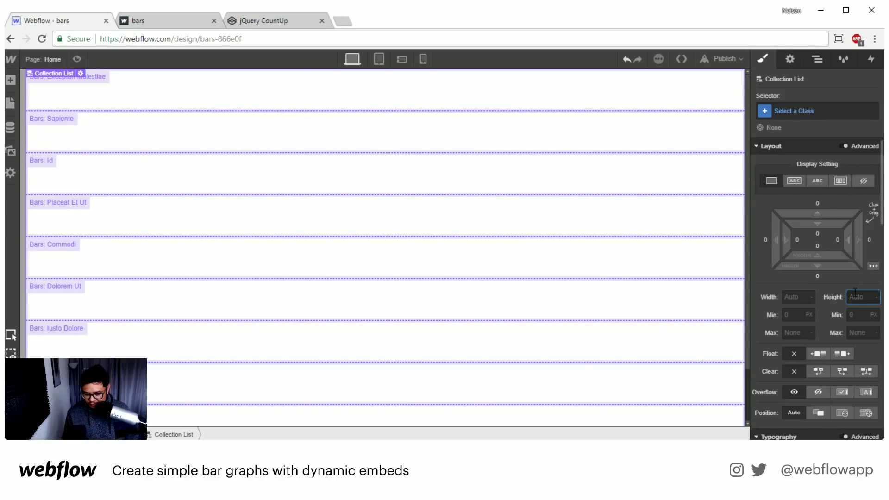
pyautogui.write('550')
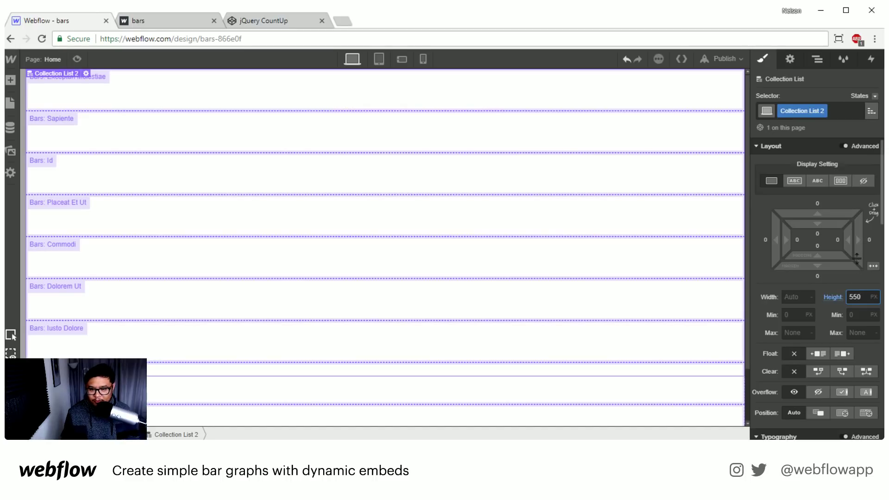
pyautogui.click(837, 182)
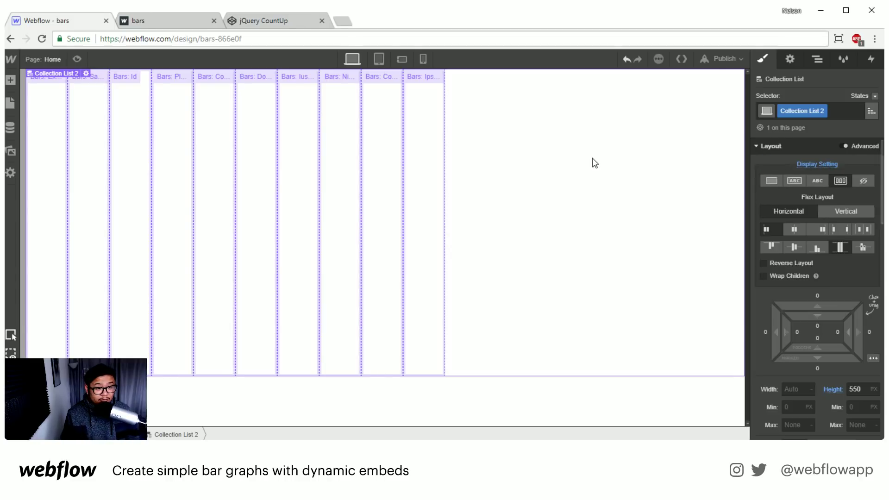
# Step: Make the Collection Item inside the list grow as a flex item to fill the available width
pyautogui.click(819, 64)
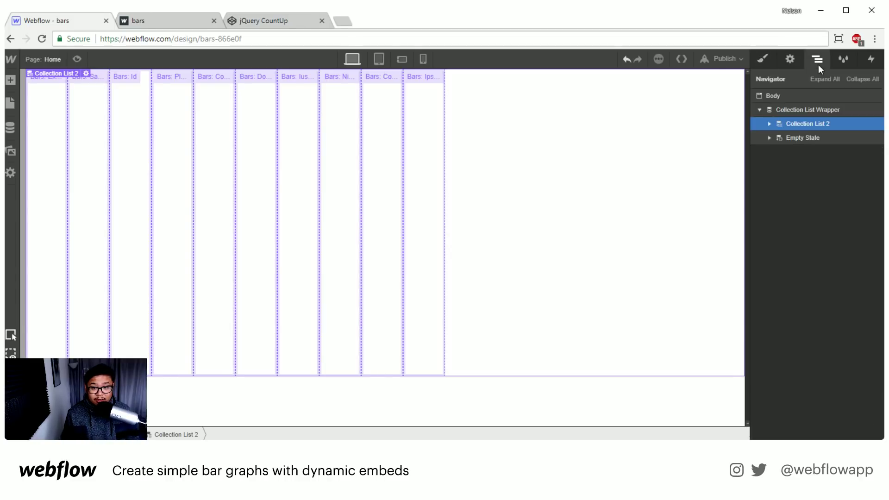
pyautogui.click(769, 124)
pyautogui.click(840, 137)
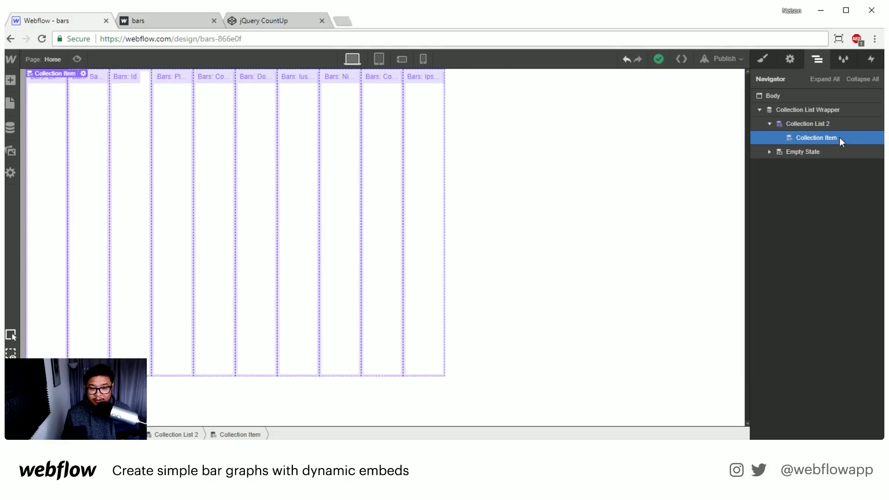
pyautogui.click(762, 58)
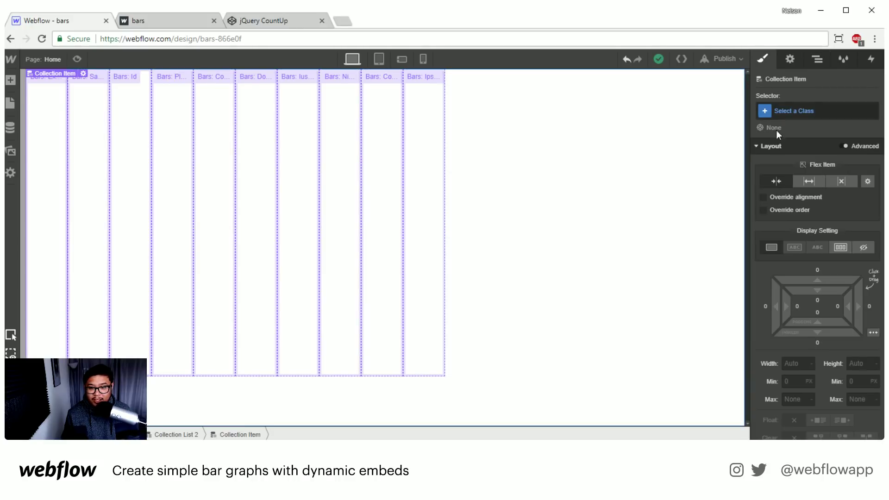
pyautogui.click(810, 181)
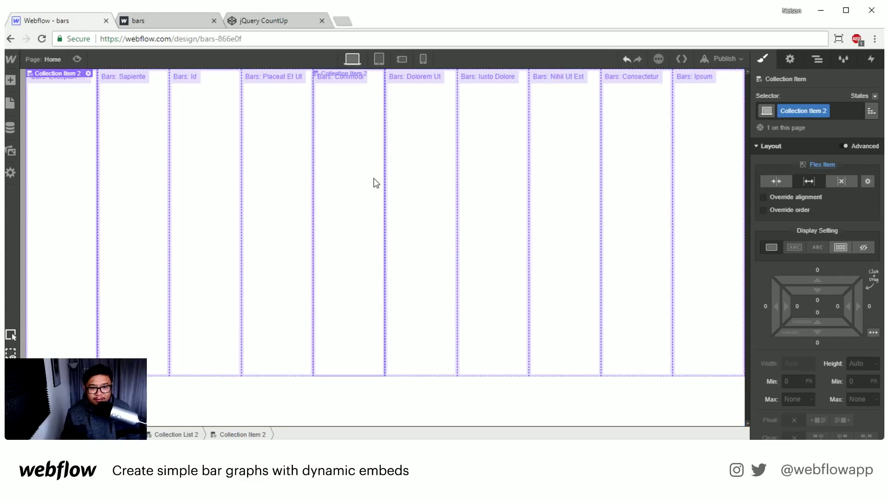
# Step: Set the Collection Item to a vertical flex layout with its contents justified to the end
pyautogui.click(841, 248)
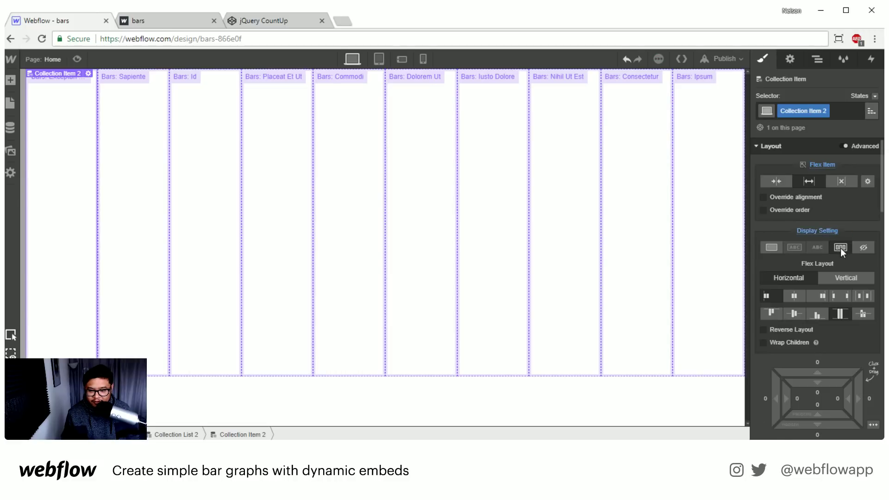
pyautogui.click(833, 277)
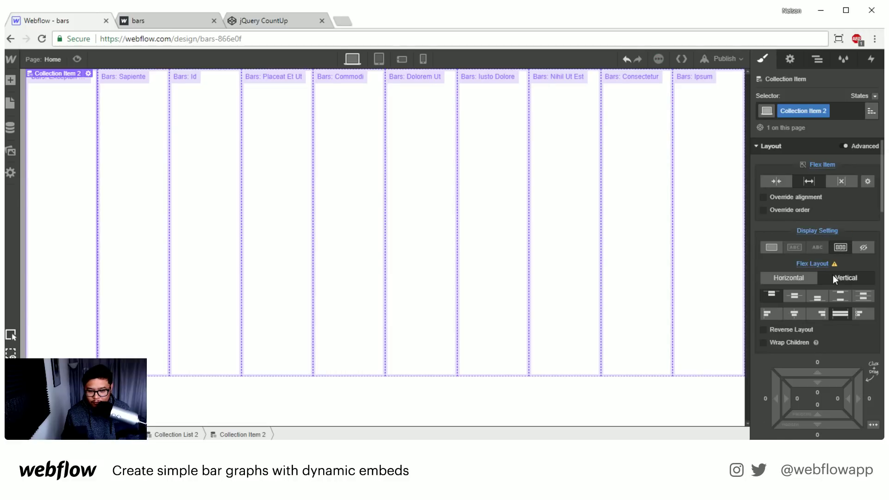
pyautogui.click(818, 297)
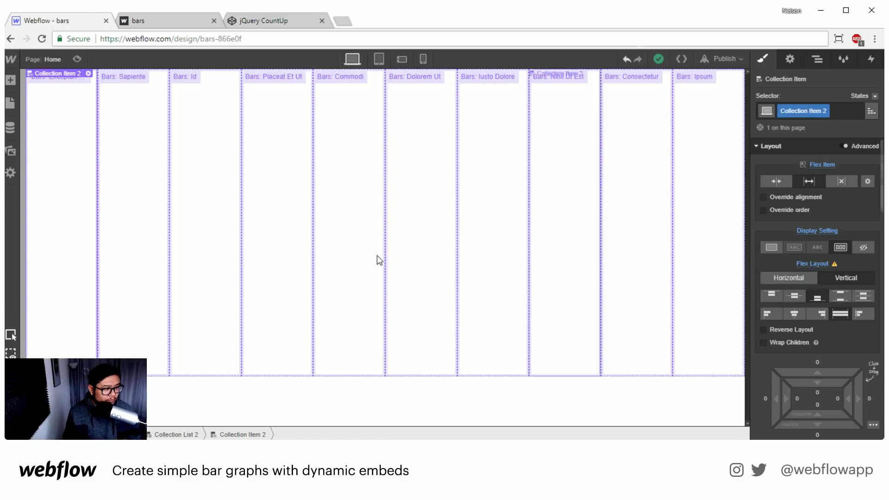
# Step: Add an HTML Embed element inside the first Collection Item
pyautogui.click(13, 83)
pyautogui.scroll(-10, 96, 351)
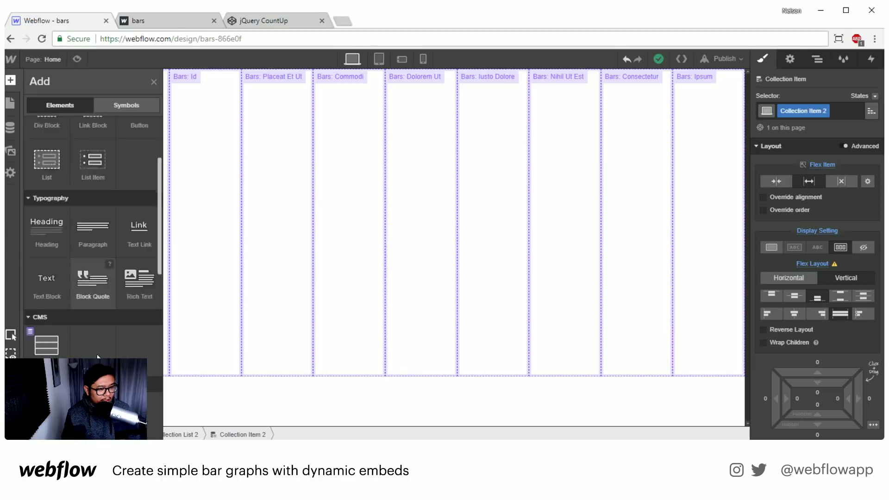
pyautogui.moveTo(140, 351); pyautogui.dragTo(200, 181)
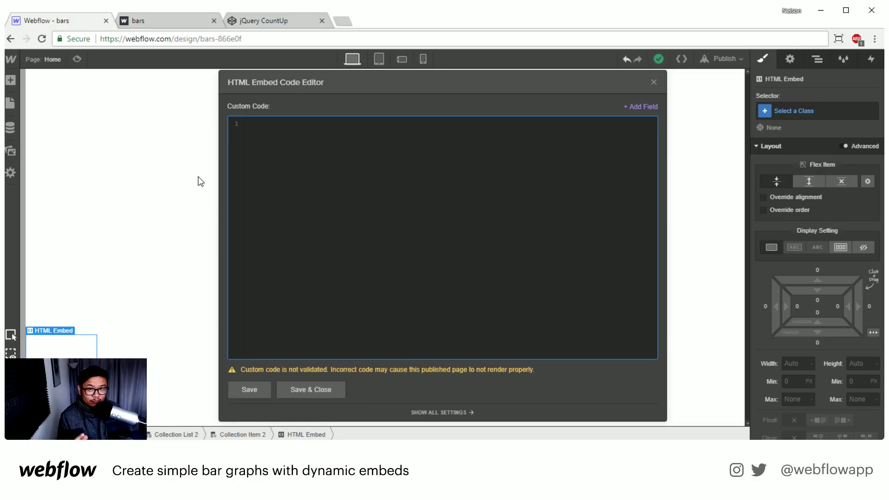
# Step: Start the embed code with a div whose inline style sets height to the percentage field followed by %;
pyautogui.write('<div')
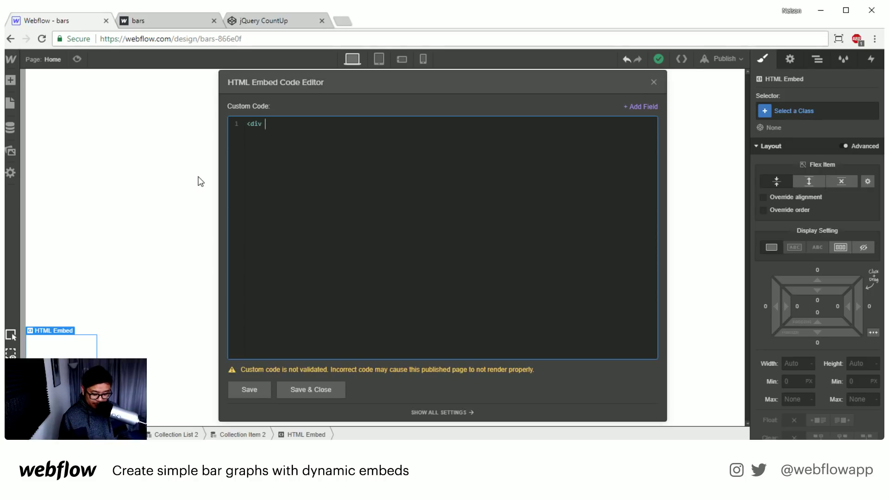
pyautogui.write('style="')
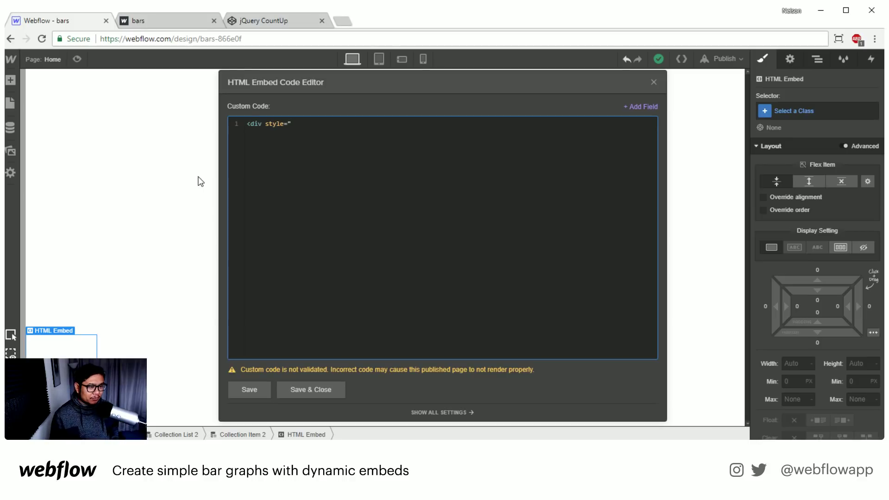
pyautogui.write('height:')
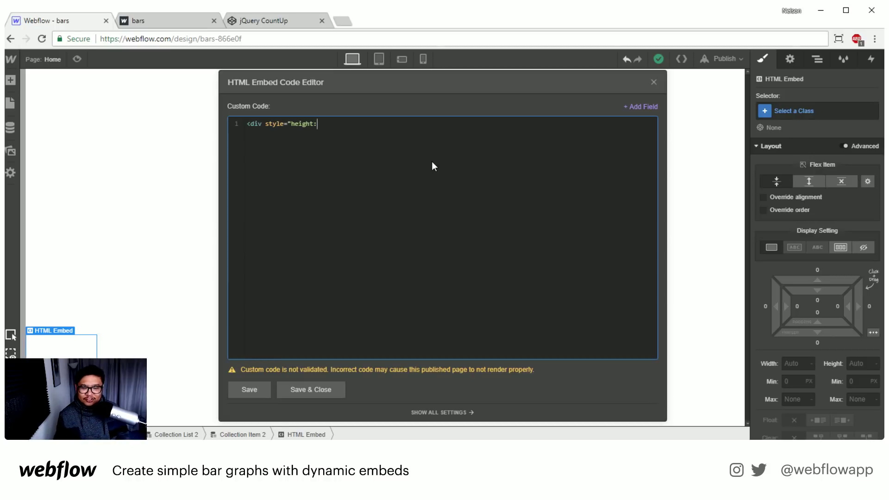
pyautogui.click(642, 106)
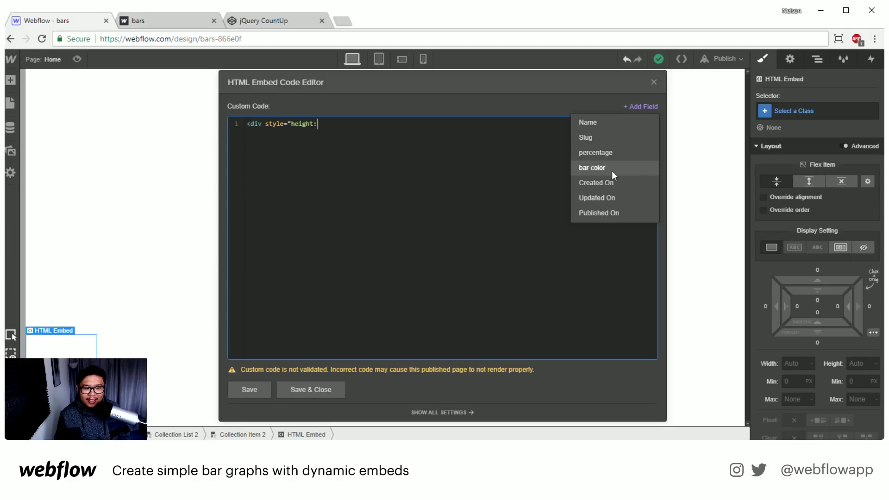
pyautogui.click(605, 152)
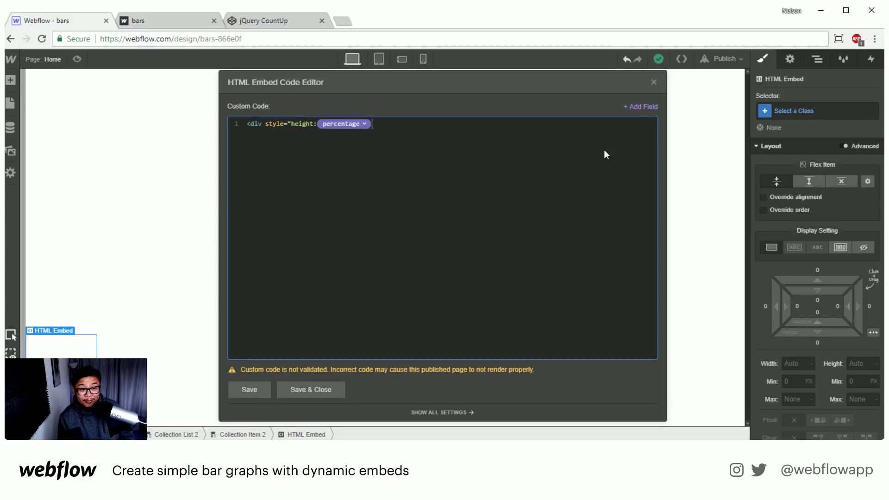
pyautogui.write('%;')
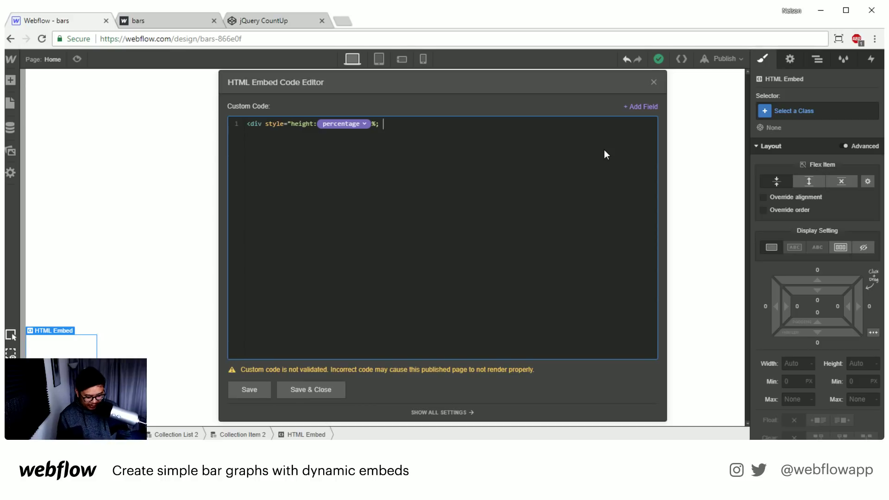
# Step: Add a background style using the bar color field, end the div with </div>, and save and close the embed code
pyautogui.write('background:')
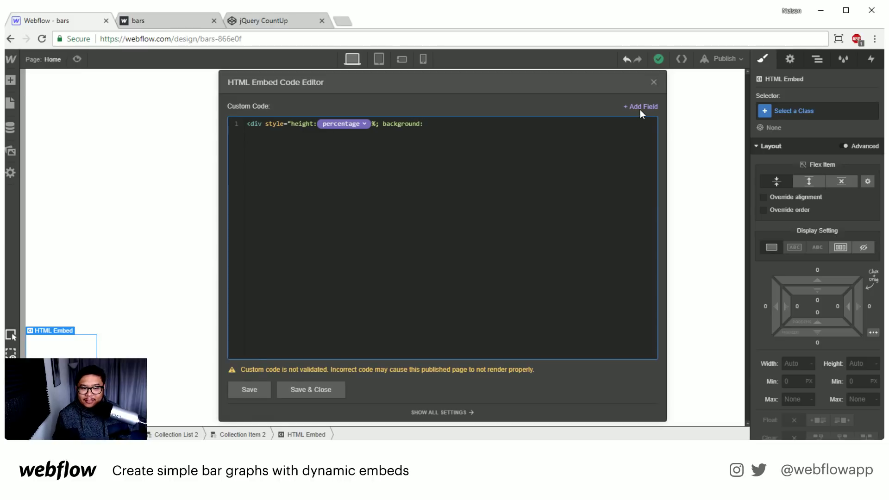
pyautogui.click(640, 109)
pyautogui.click(618, 168)
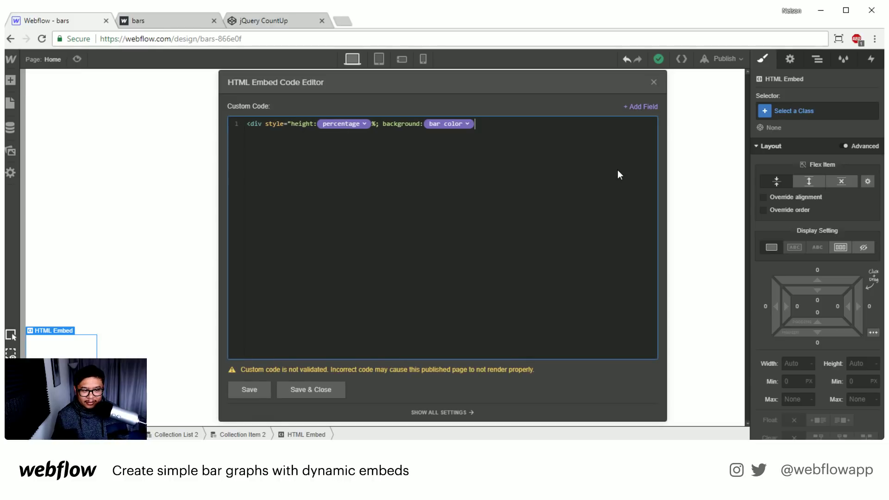
pyautogui.write(';')
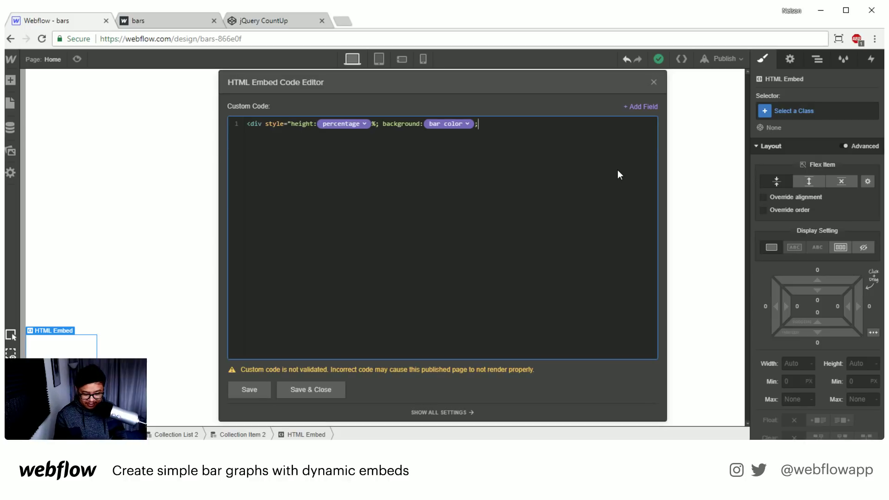
pyautogui.write('">')
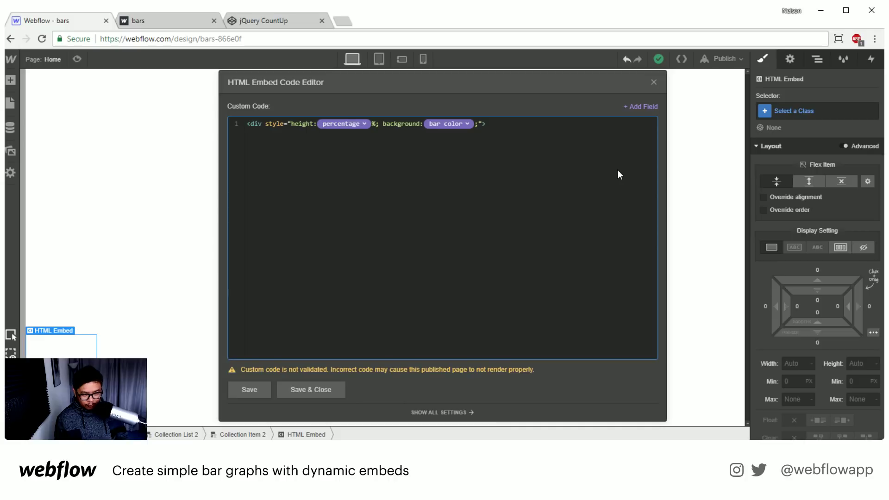
pyautogui.write('</div>')
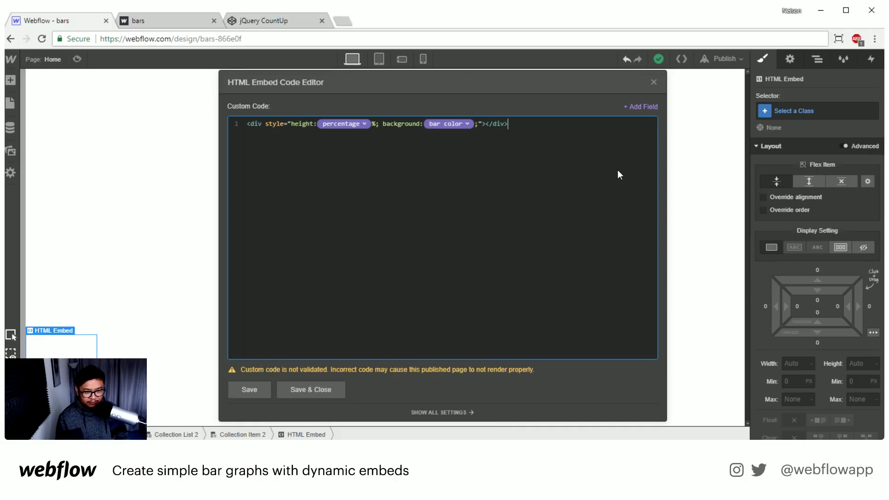
pyautogui.click(312, 390)
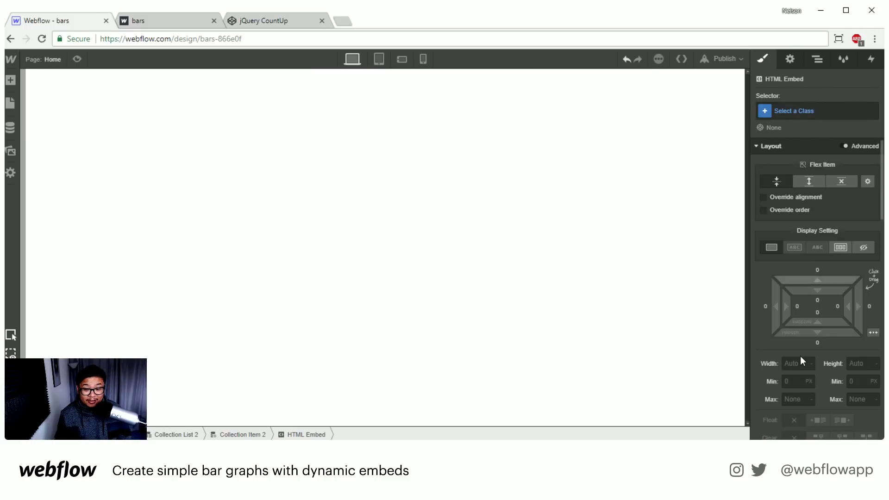
# Step: Set the HTML Embed's height to 100%
pyautogui.click(855, 361)
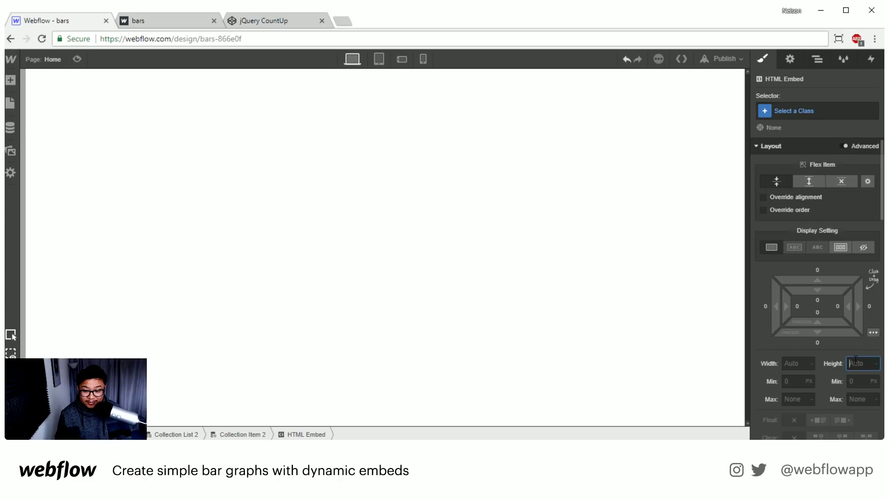
pyautogui.write('100%')
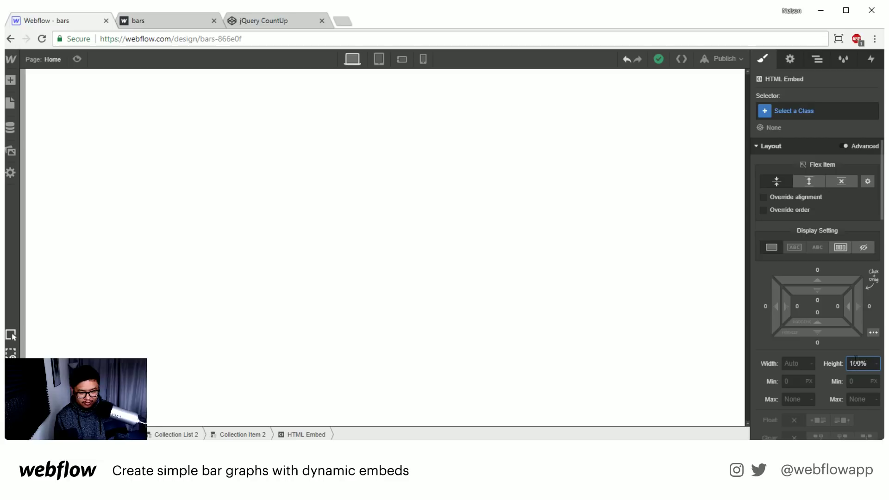
pyautogui.press('Return')
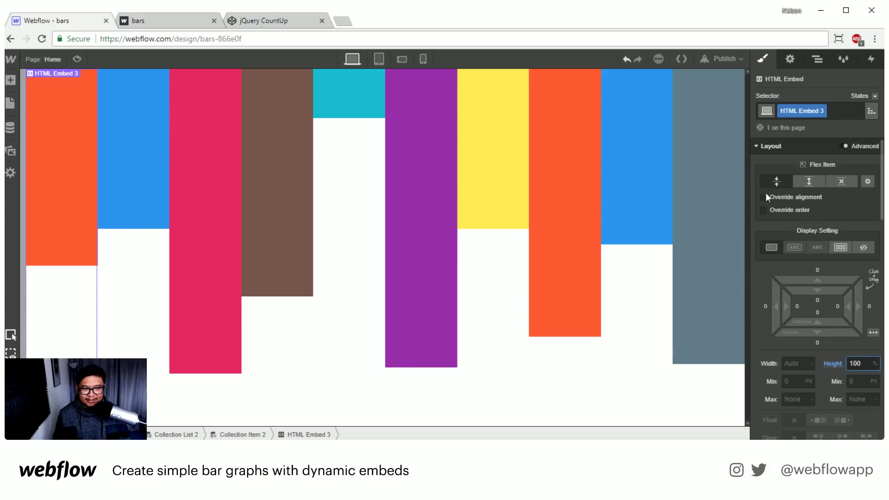
# Step: Review the embed code's percentage and bar color fields from the first and last bars, closing the editor without changes
pyautogui.click(81, 143)
pyautogui.doubleClick(81, 143)
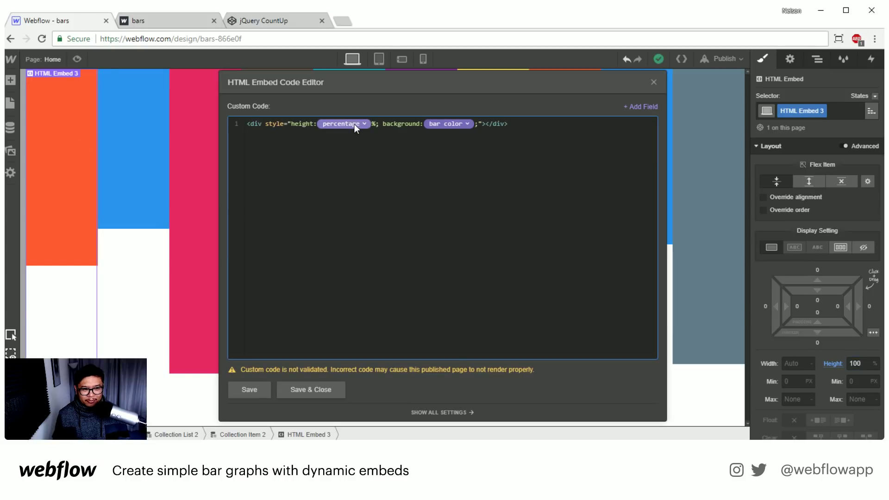
pyautogui.click(654, 83)
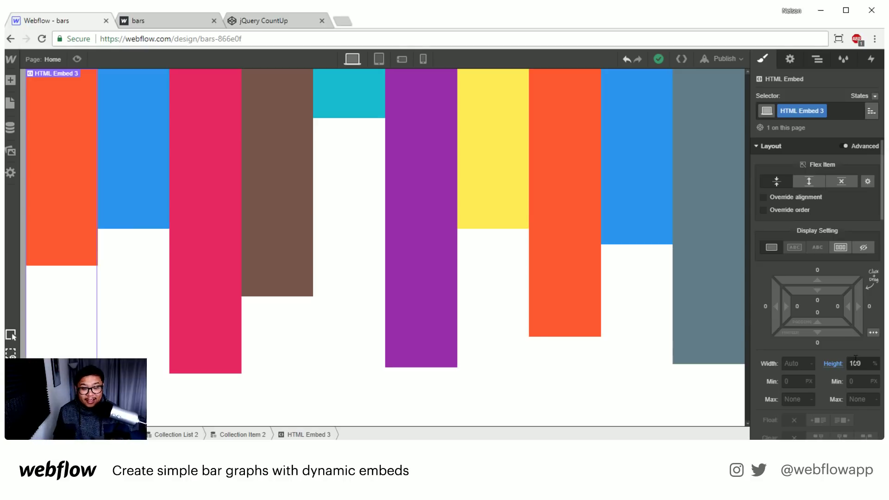
pyautogui.doubleClick(706, 191)
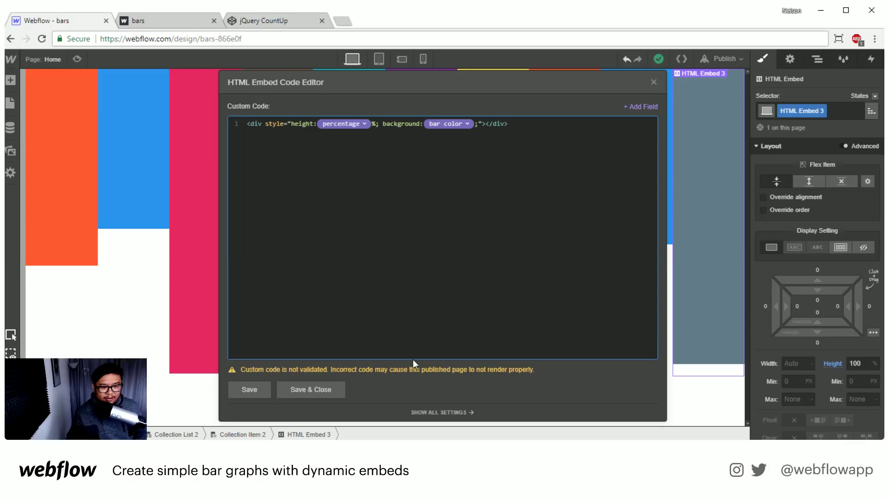
pyautogui.click(652, 82)
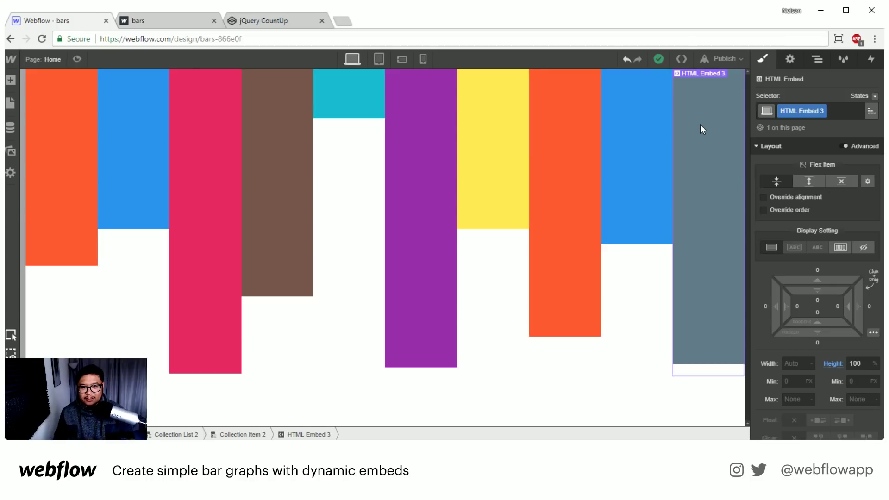
# Step: Set the HTML Embed to a vertical flex layout justified to the end so the bars rise from the baseline
pyautogui.click(842, 246)
pyautogui.click(857, 274)
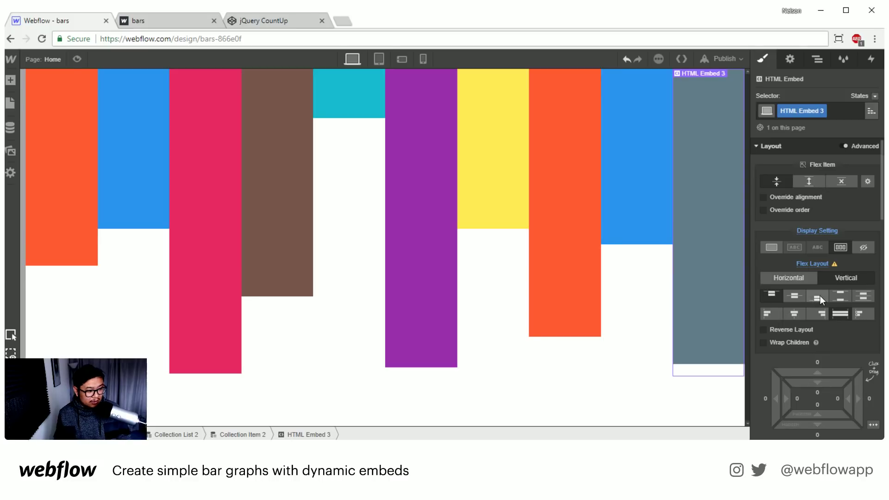
pyautogui.click(820, 296)
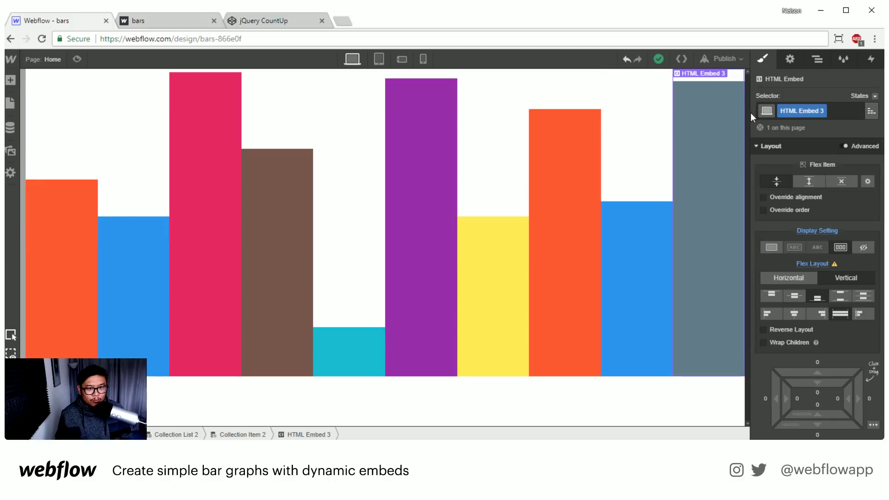
# Step: Examine the layout settings of the Collection List, Collection Item and HTML Embed in turn
pyautogui.click(817, 61)
pyautogui.click(830, 111)
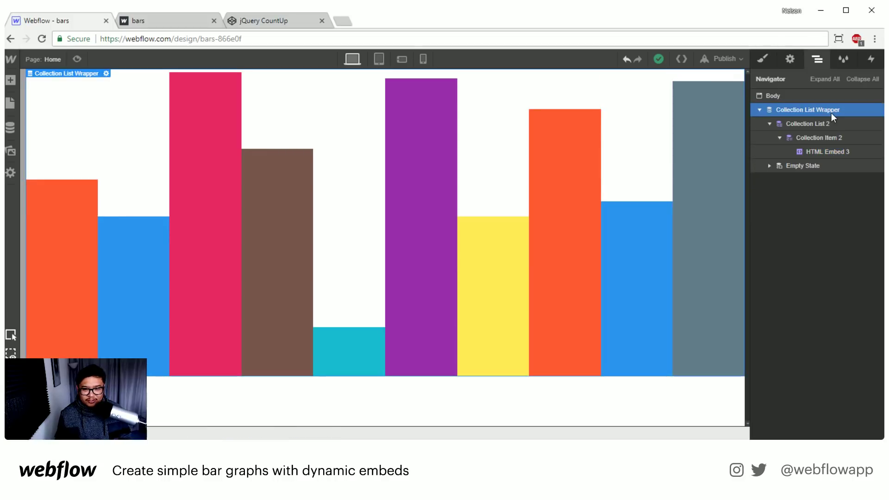
pyautogui.click(832, 122)
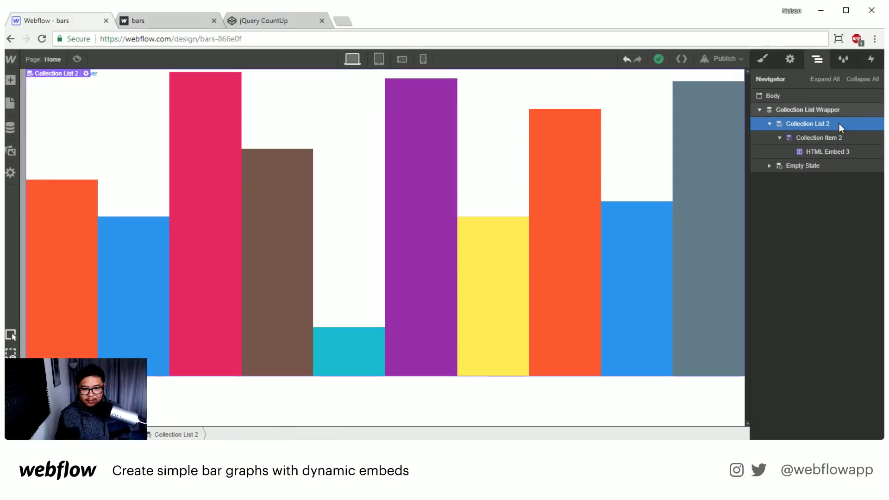
pyautogui.click(761, 60)
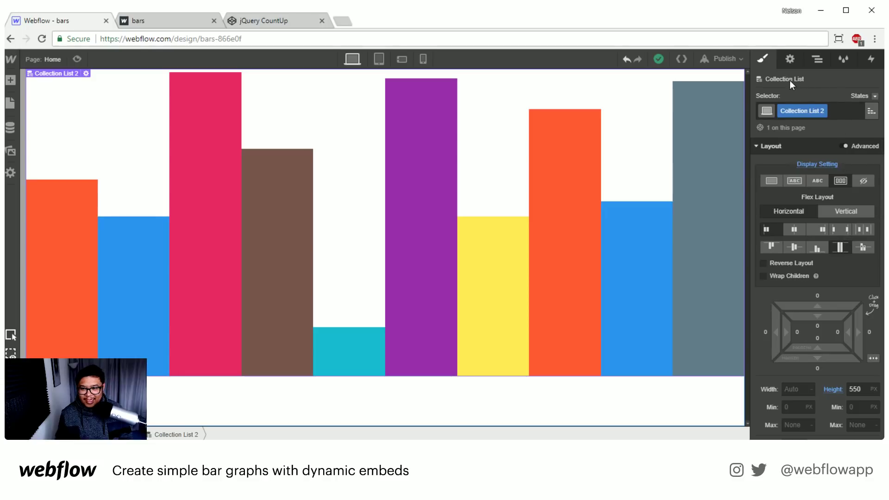
pyautogui.click(817, 59)
pyautogui.click(819, 139)
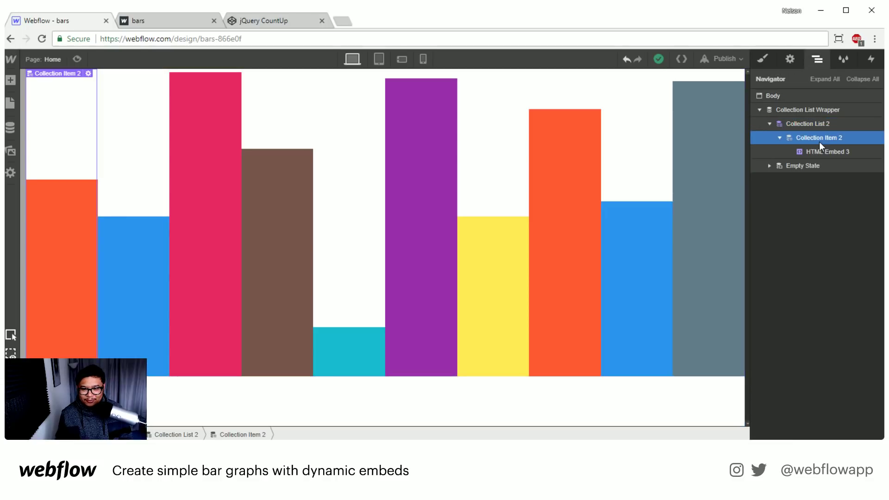
pyautogui.click(764, 59)
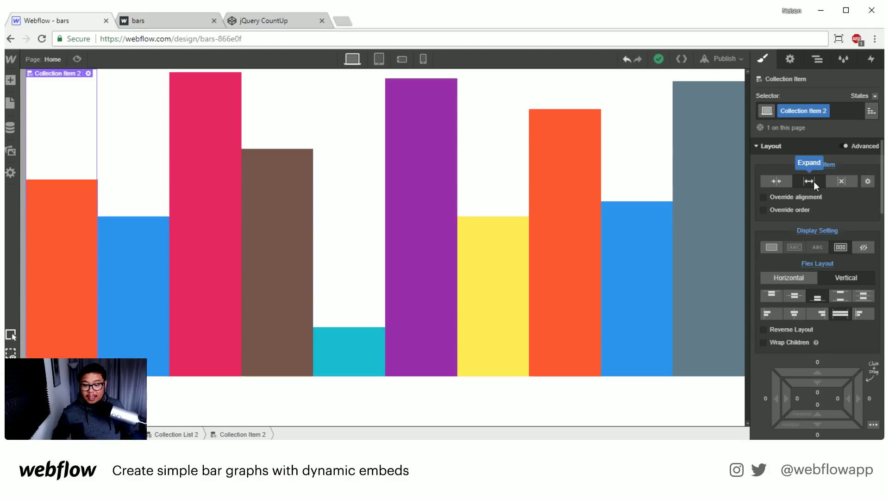
pyautogui.scroll(-2, 848, 350)
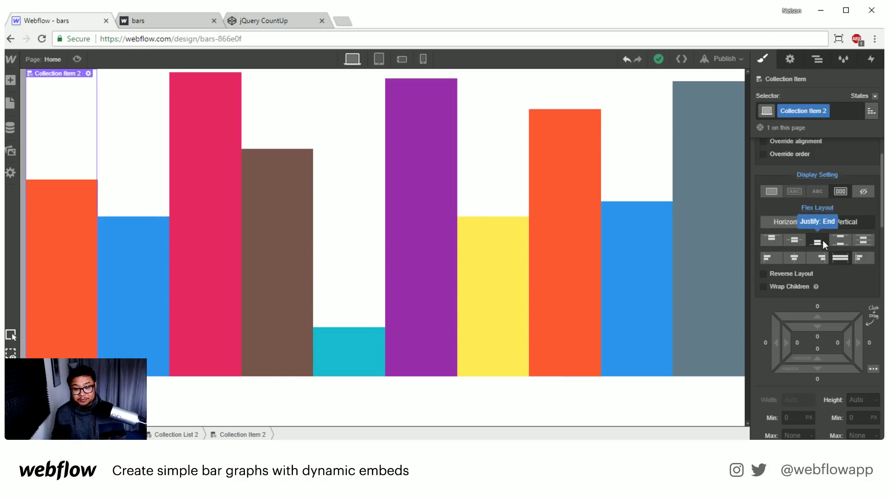
pyautogui.click(817, 59)
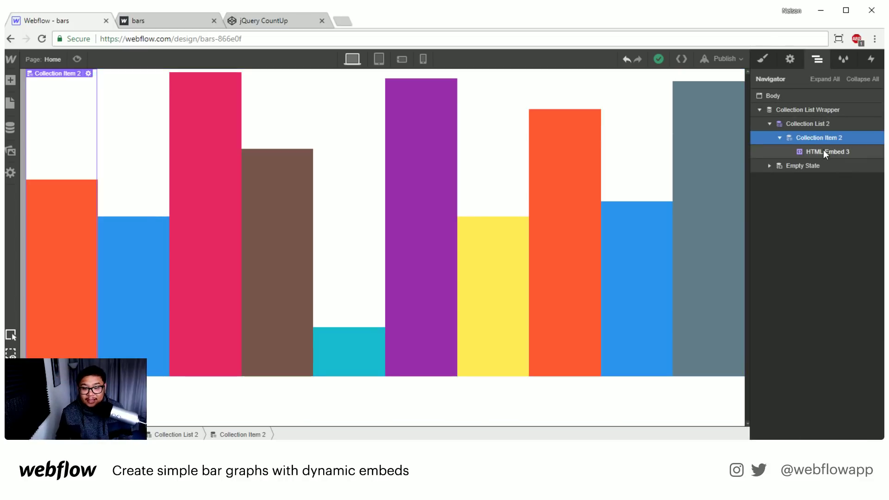
pyautogui.click(823, 151)
pyautogui.click(761, 60)
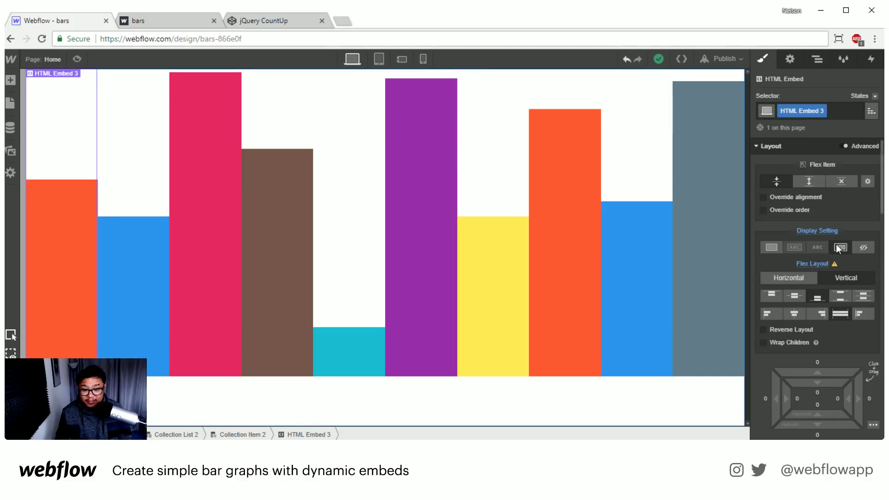
pyautogui.click(814, 295)
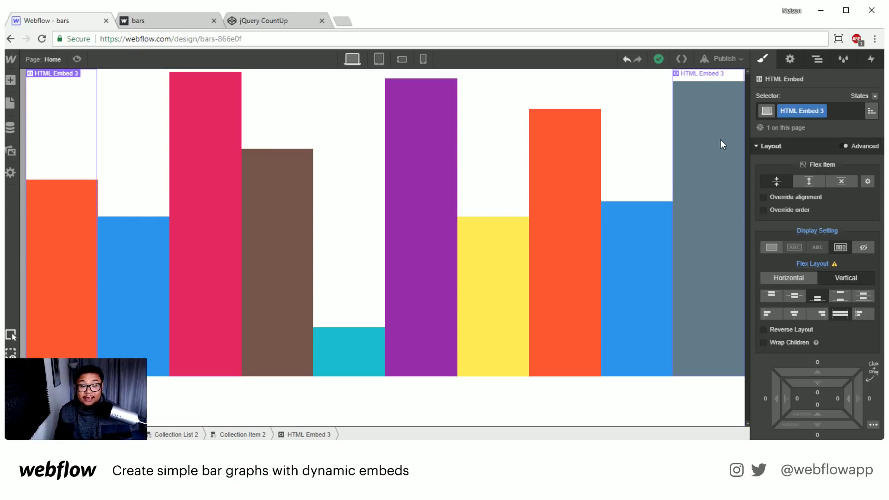
# Step: Check the percentage and bar color fields in the last bar's embed code, closing the editor without changes
pyautogui.doubleClick(727, 123)
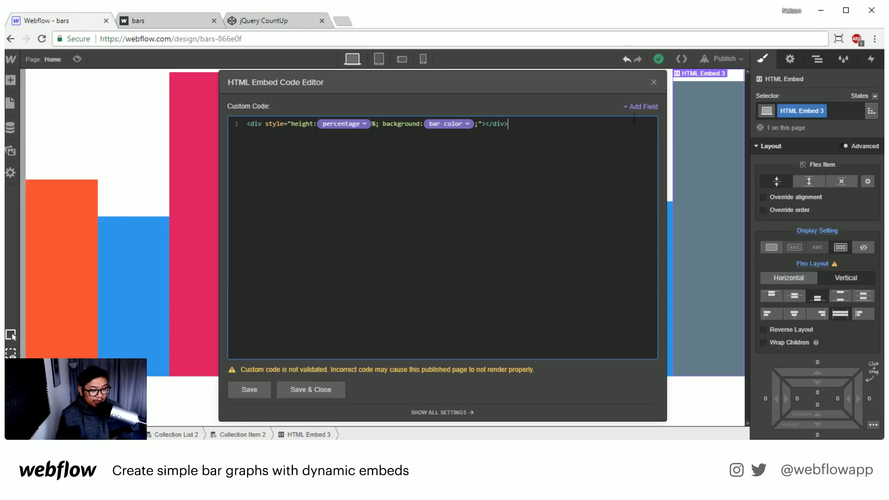
pyautogui.click(652, 82)
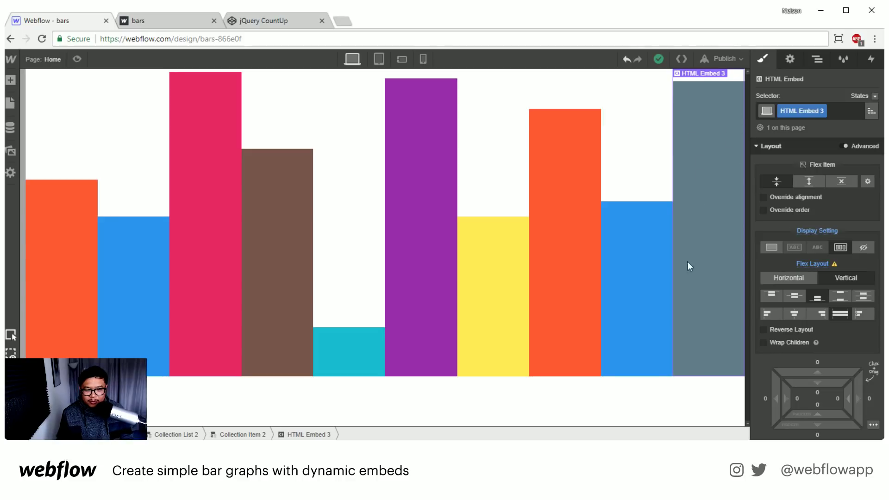
# Step: Delete the existing Page Load interaction and add a new Page Load page trigger
pyautogui.click(872, 59)
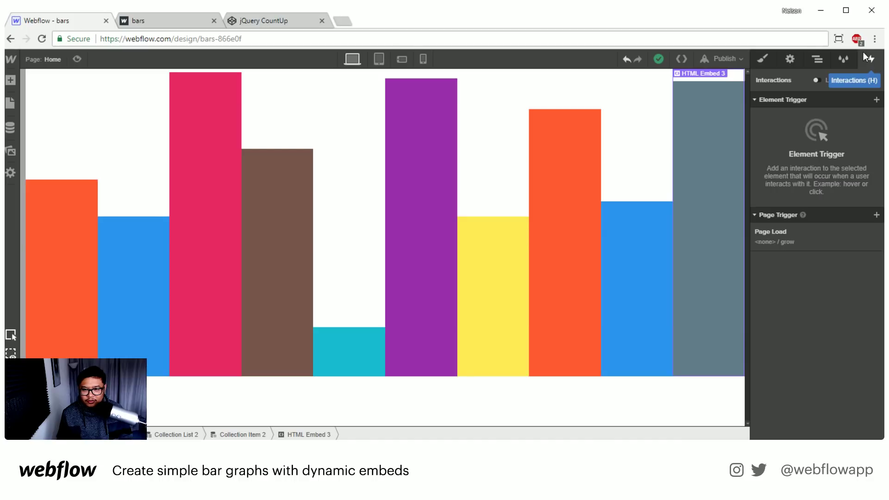
pyautogui.moveTo(783, 238)
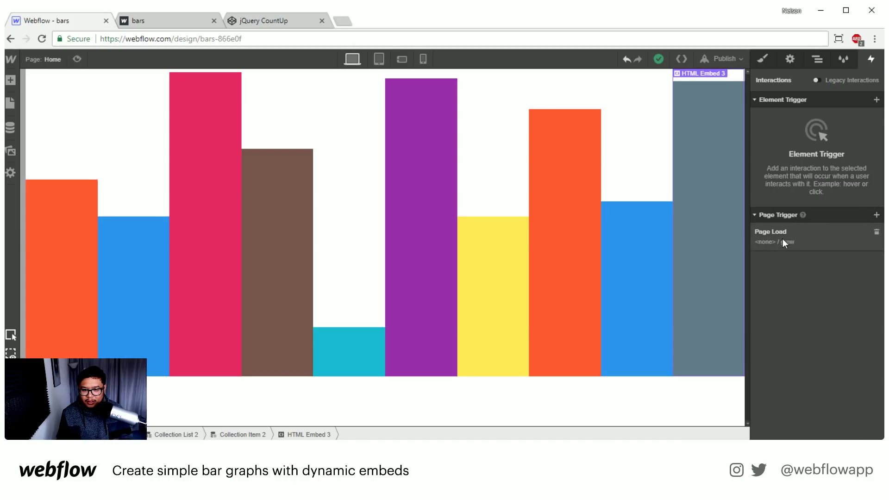
pyautogui.click(876, 233)
pyautogui.click(877, 214)
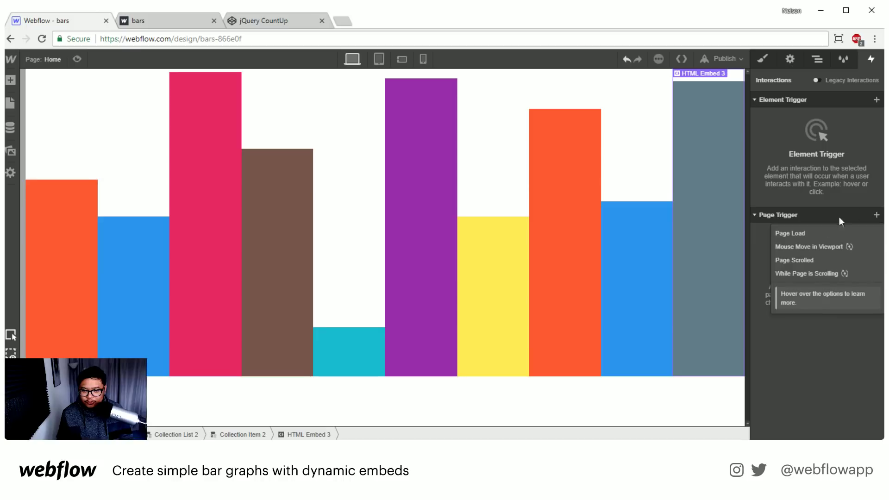
pyautogui.click(815, 232)
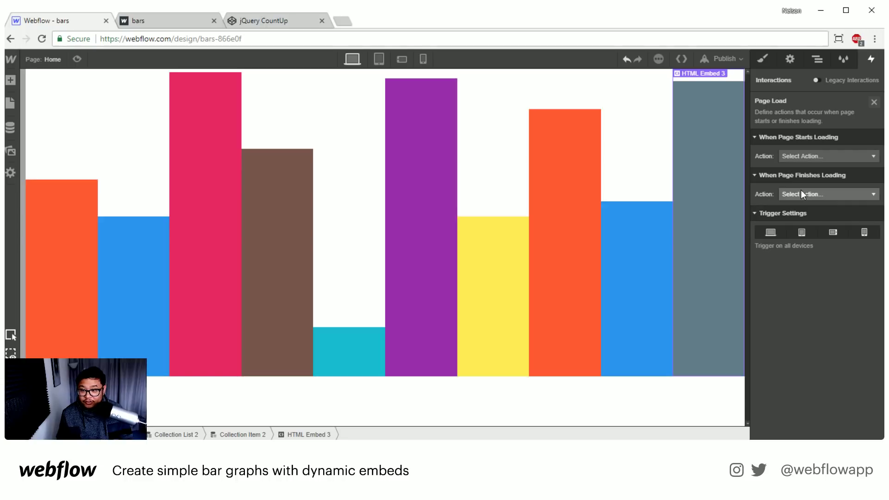
# Step: Set the page-finishes-loading action to Start an Animation and delete the old "grow" timed animation
pyautogui.click(819, 194)
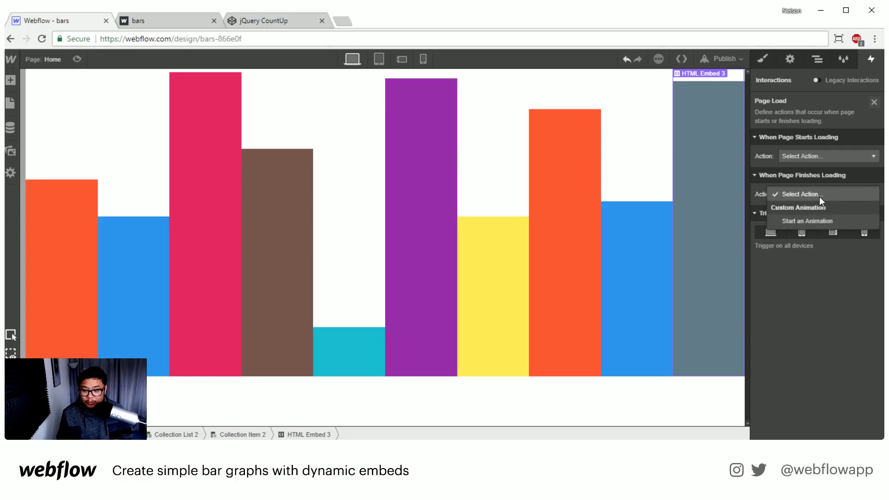
pyautogui.click(803, 221)
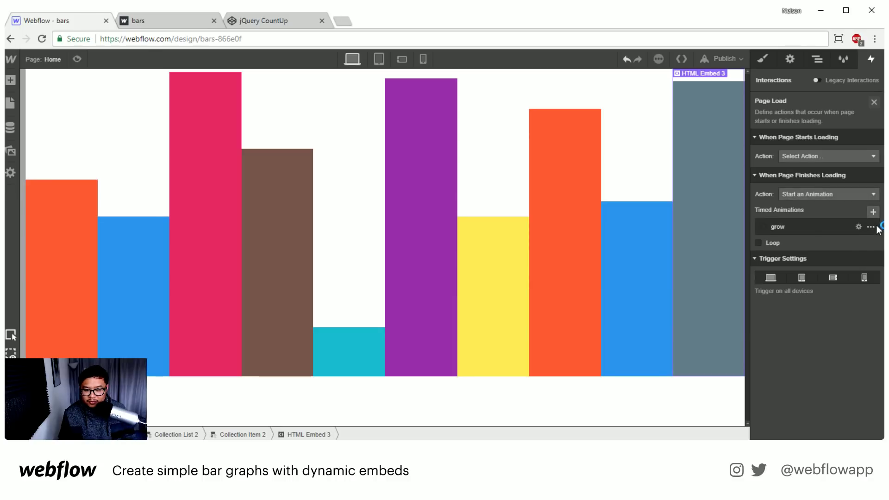
pyautogui.click(871, 227)
pyautogui.click(844, 284)
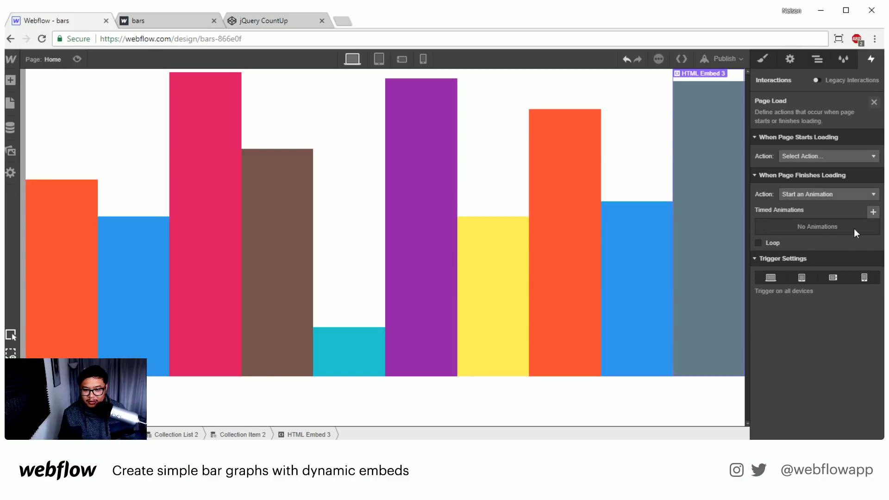
# Step: Create a new timed animation named "bar grow"
pyautogui.click(873, 212)
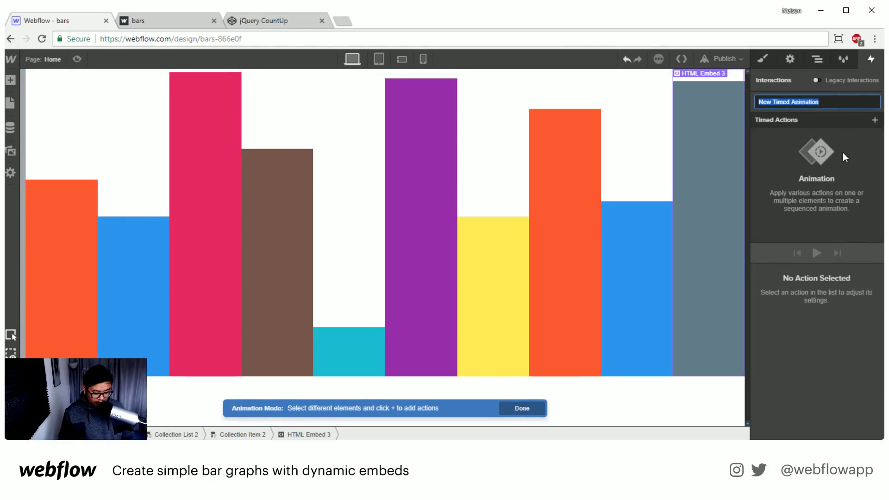
pyautogui.write('bar grow')
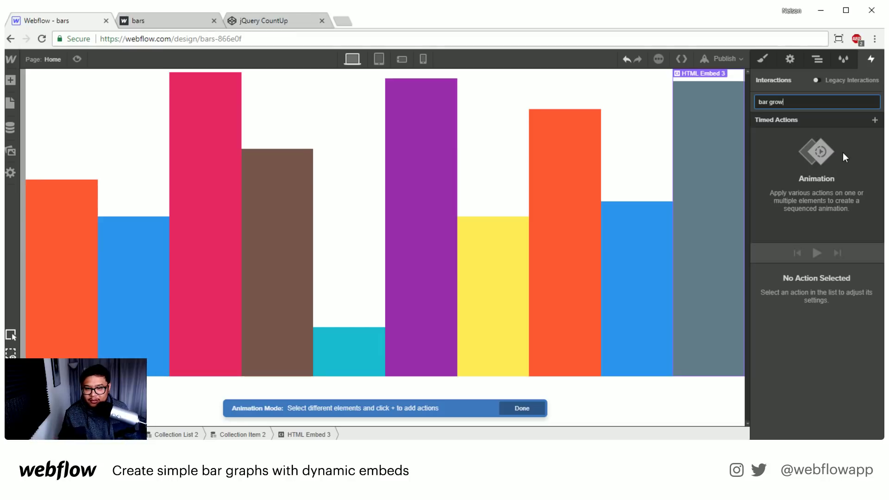
pyautogui.press('Return')
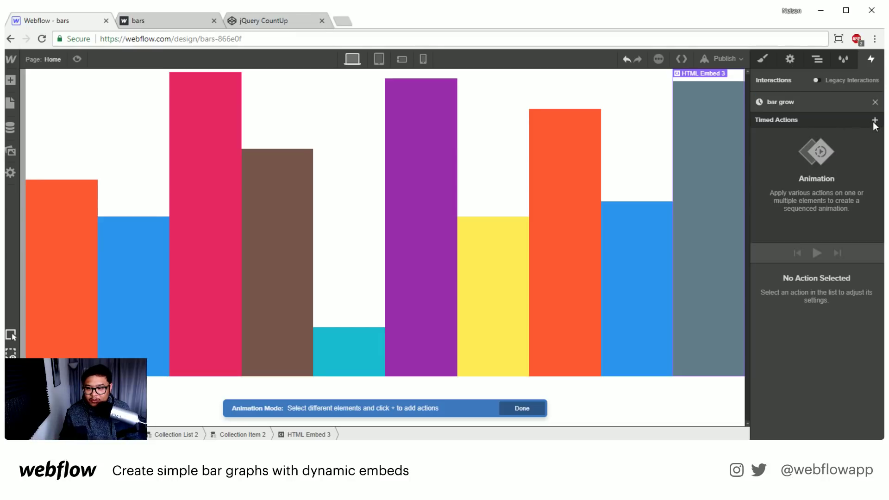
# Step: Add a Size action for the HTML Embed as the initial state with a height of 1%
pyautogui.click(875, 121)
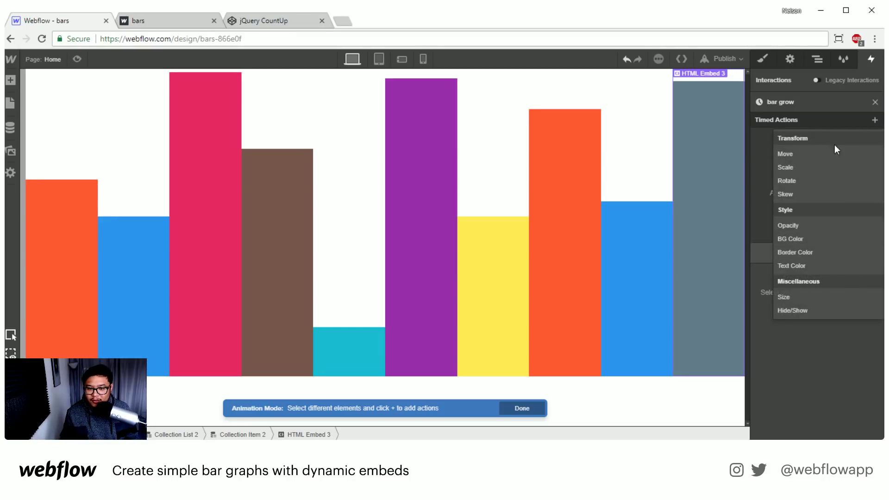
pyautogui.click(804, 296)
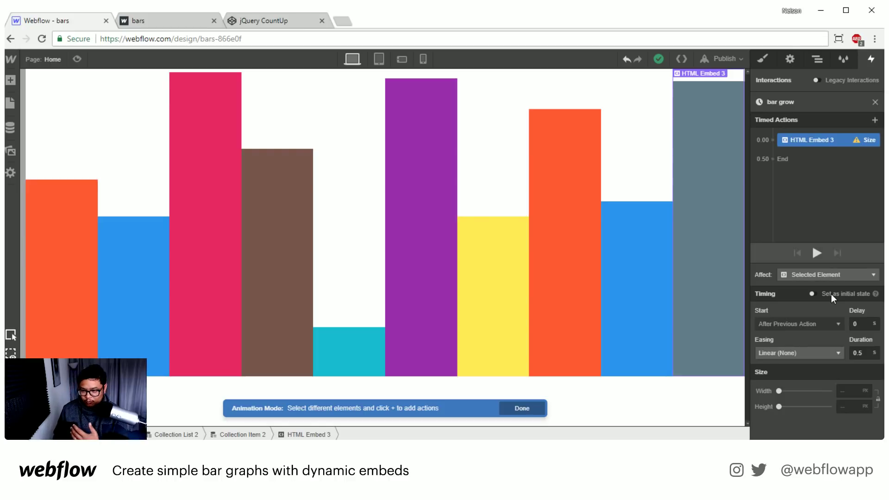
pyautogui.click(832, 294)
pyautogui.click(857, 344)
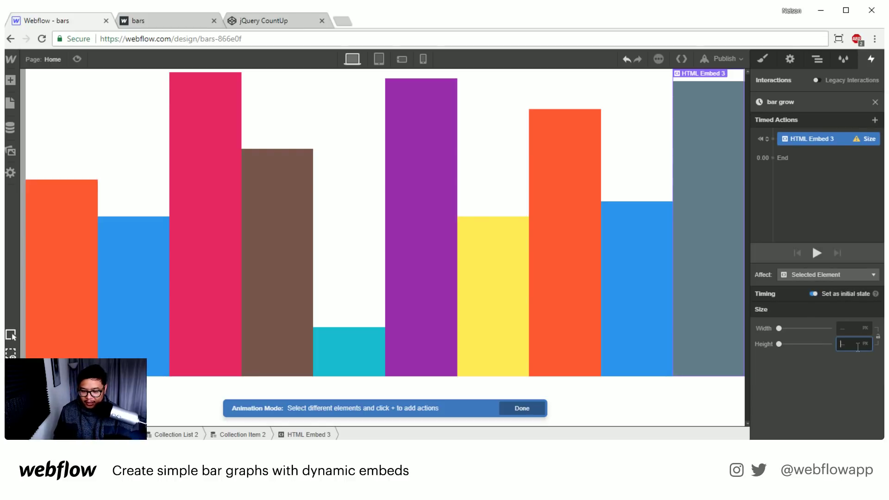
pyautogui.write('1%')
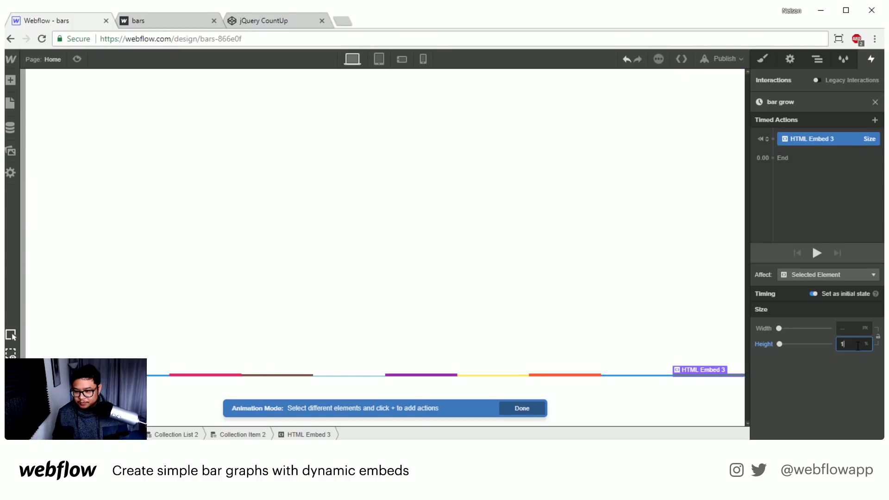
# Step: Add a second Size action for the HTML Embed with a 1 s duration, Out Quint easing and a height of 100%
pyautogui.click(875, 120)
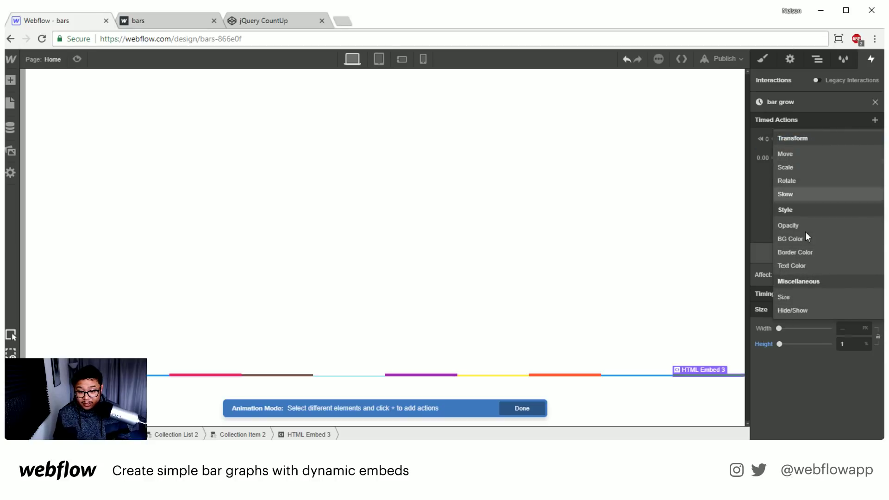
pyautogui.click(791, 296)
pyautogui.click(863, 352)
pyautogui.doubleClick(862, 353)
pyautogui.write('1')
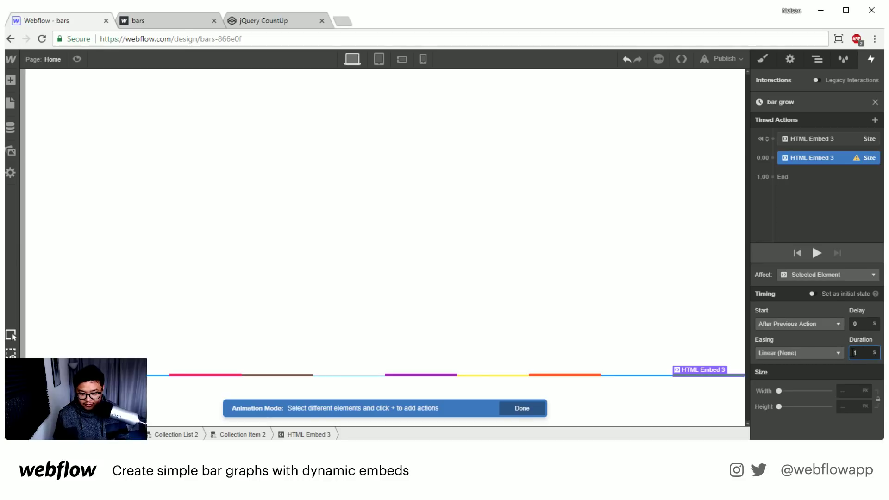
pyautogui.click(801, 351)
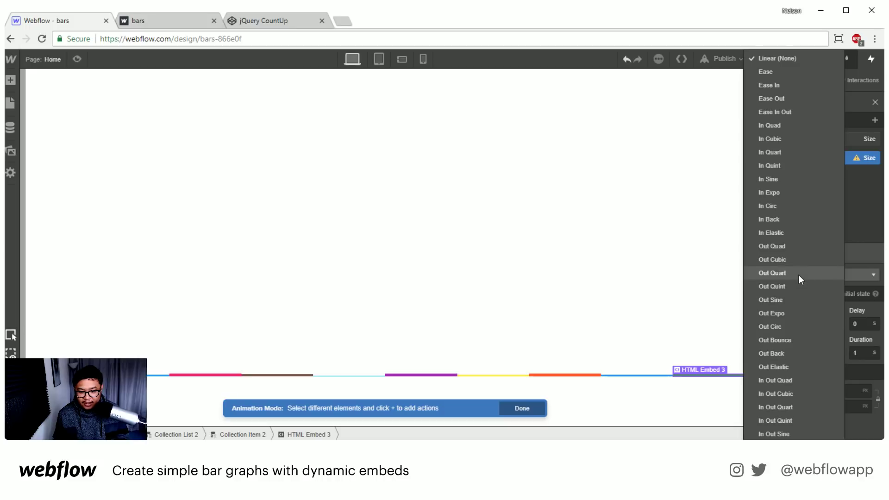
pyautogui.click(795, 287)
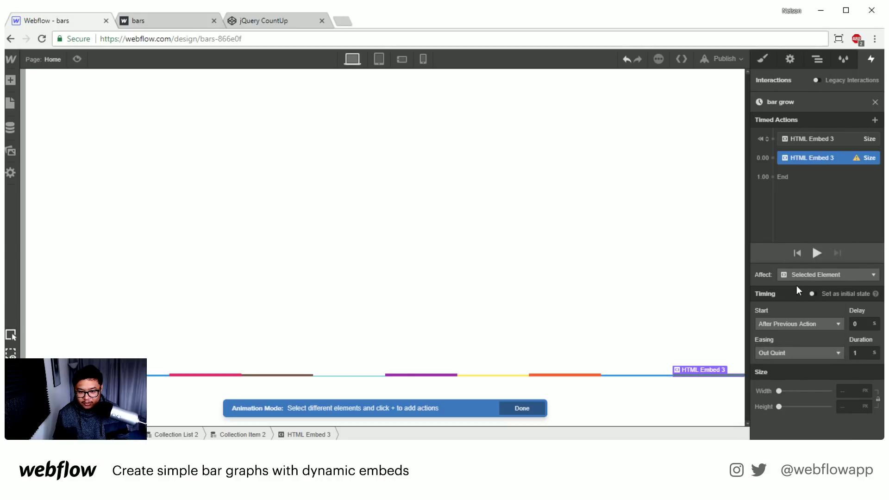
pyautogui.click(845, 405)
pyautogui.write('100%')
pyautogui.press('Return')
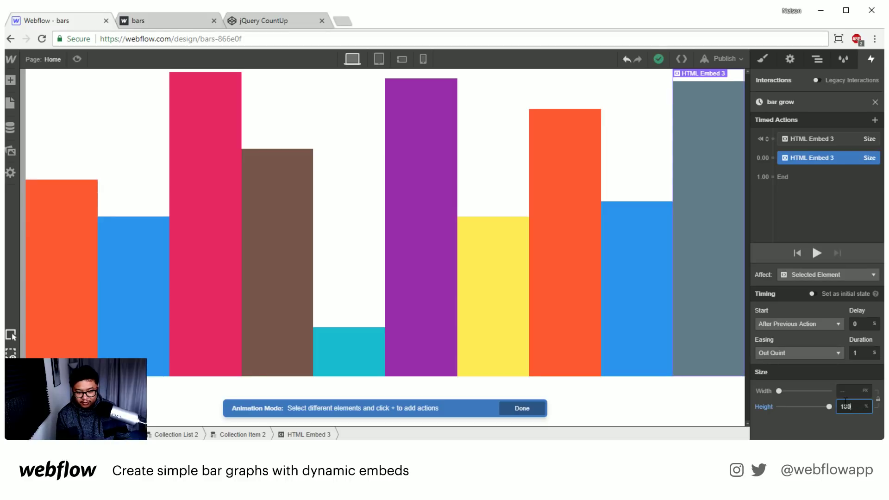
# Step: Play the bar grow animation several times and check the page load effect in preview mode
pyautogui.click(816, 253)
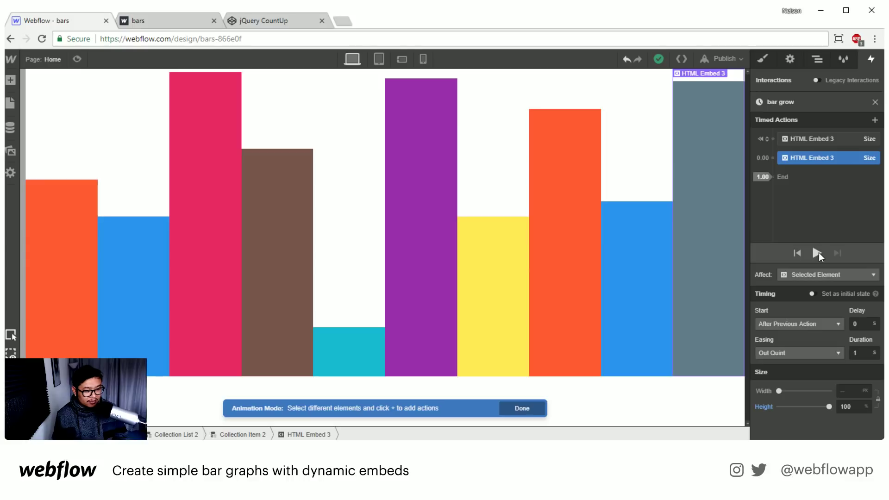
pyautogui.click(818, 253)
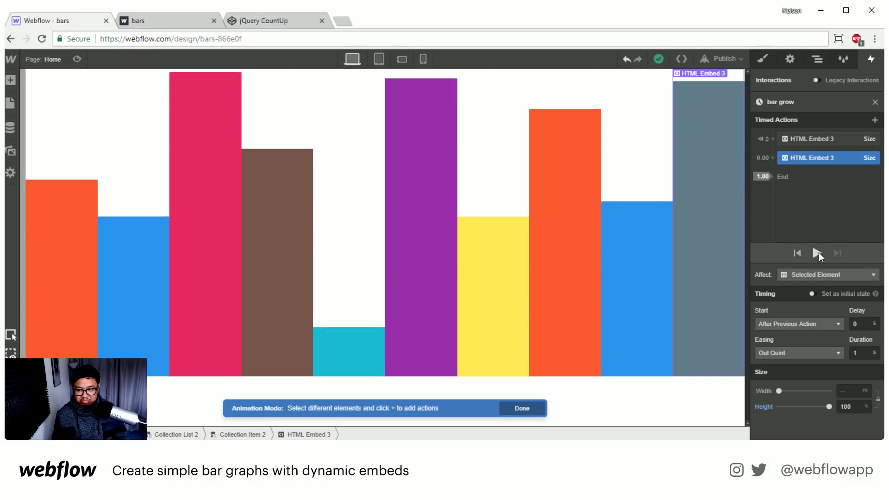
pyautogui.click(818, 253)
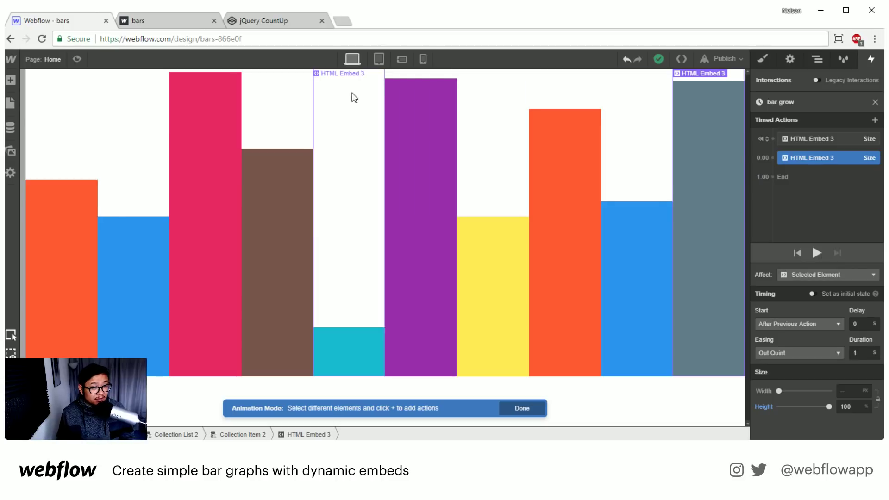
pyautogui.click(78, 59)
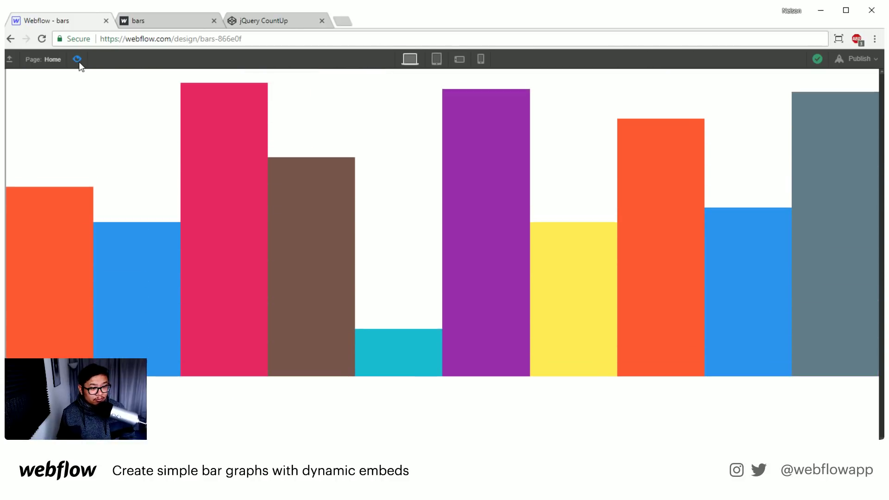
pyautogui.click(78, 59)
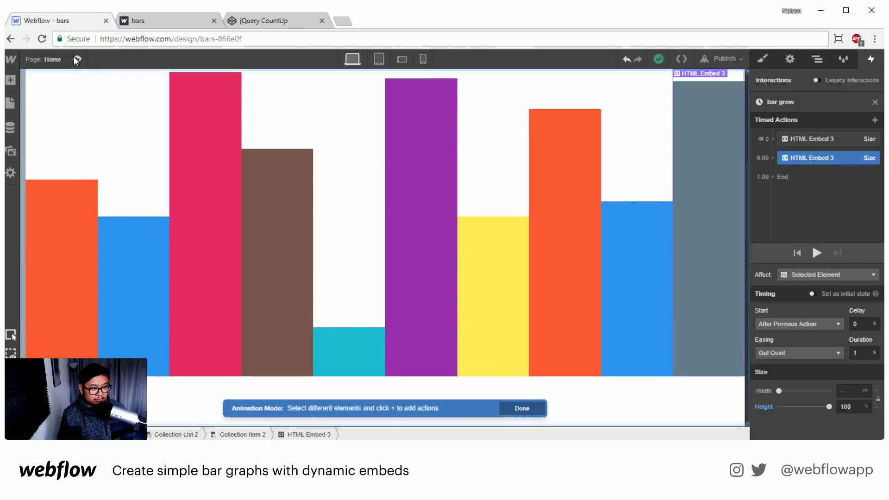
pyautogui.click(77, 59)
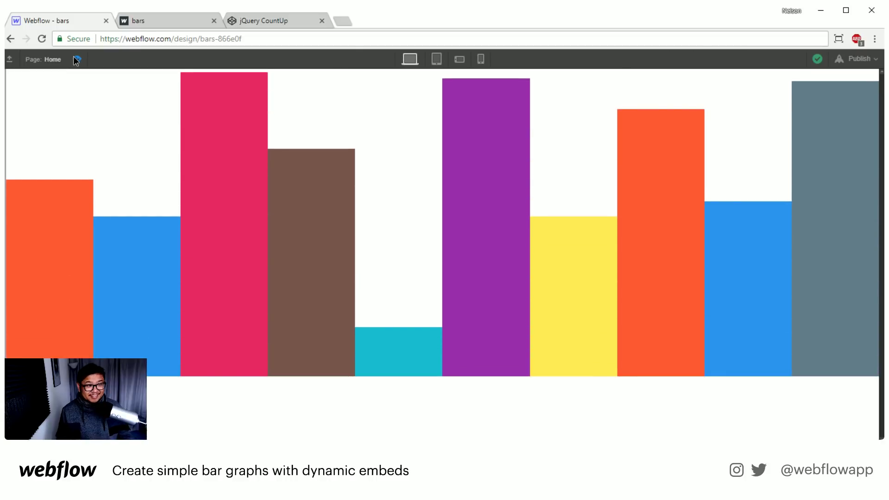
pyautogui.click(77, 60)
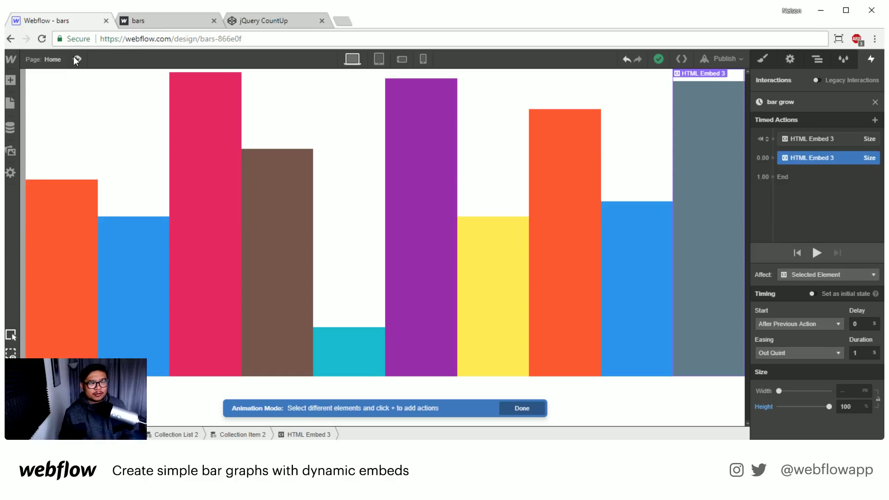
# Step: Switch to the published bars site and reload it to watch the bars and number labels on page load
pyautogui.click(129, 23)
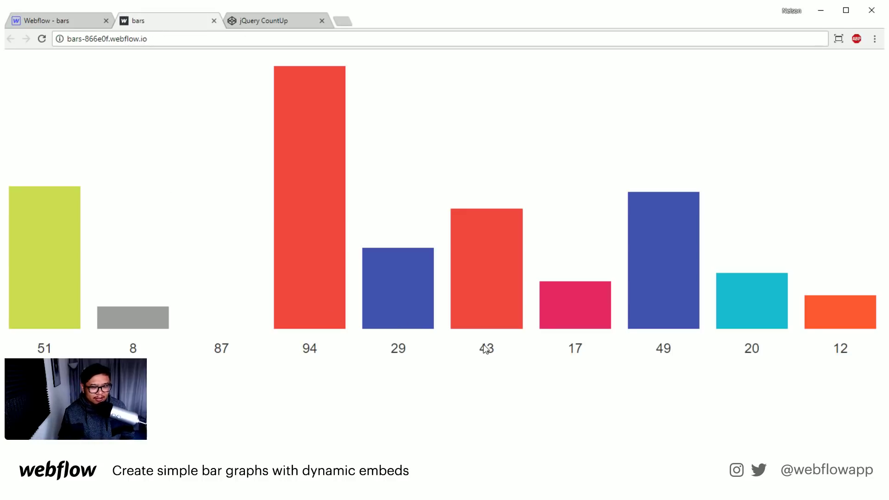
pyautogui.click(45, 39)
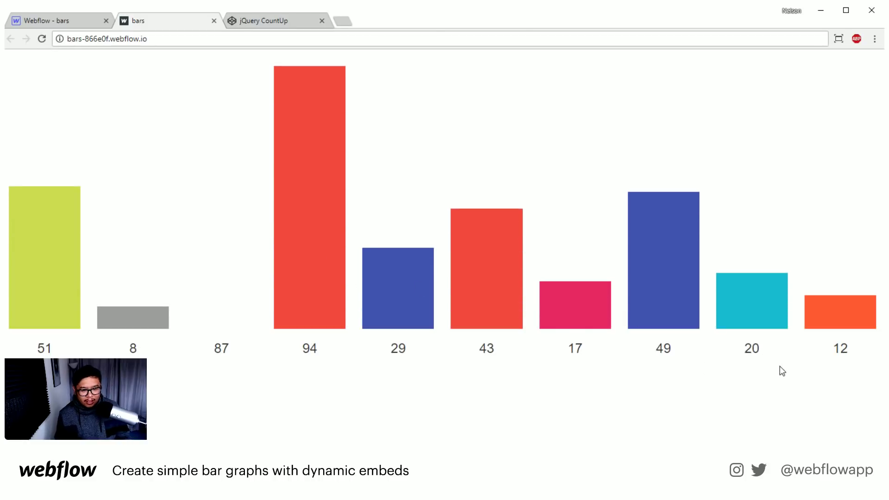
pyautogui.click(43, 38)
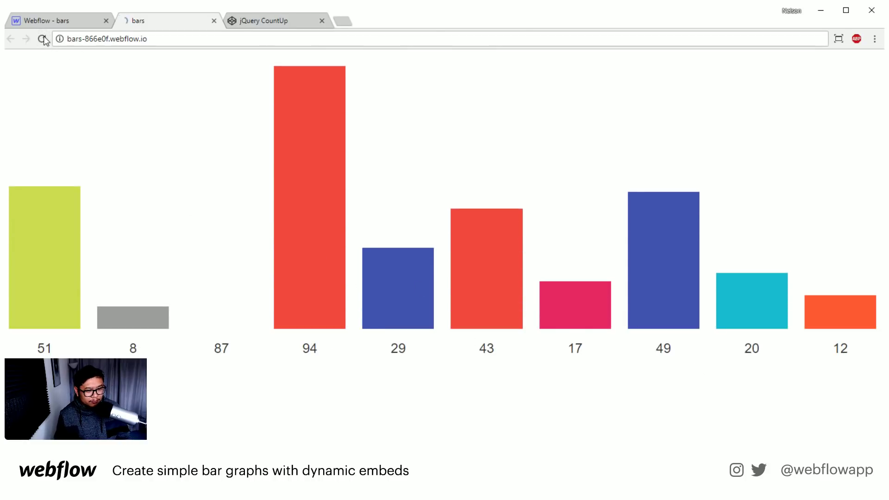
# Step: Reload the jQuery CountUp pen on CodePen and examine its counter code and output, returning to the Webflow designer
pyautogui.click(254, 24)
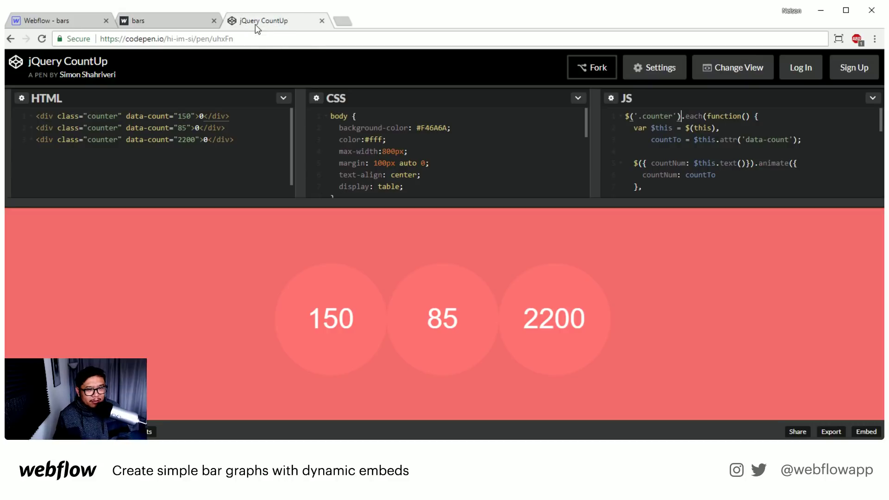
pyautogui.click(44, 42)
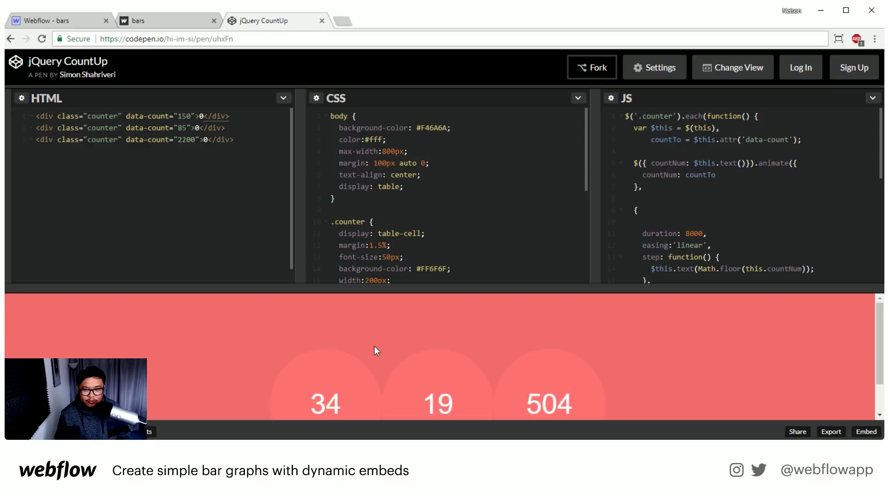
pyautogui.scroll(-1, 376, 345)
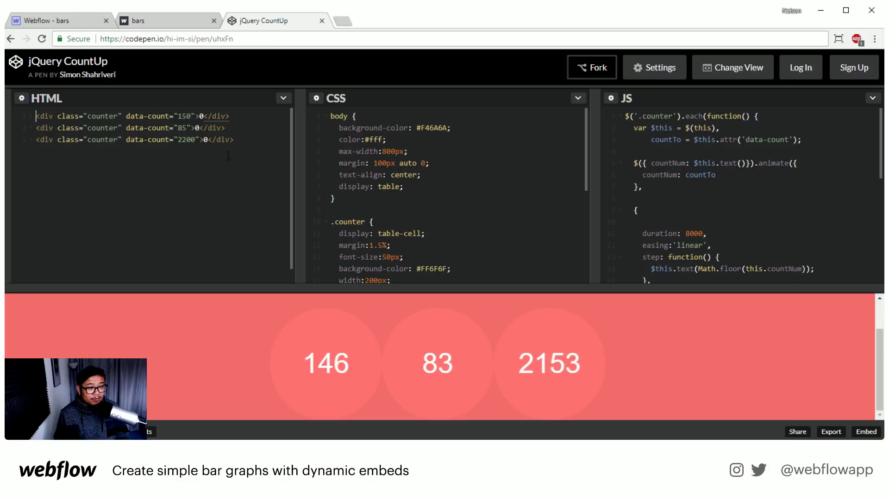
pyautogui.click(73, 22)
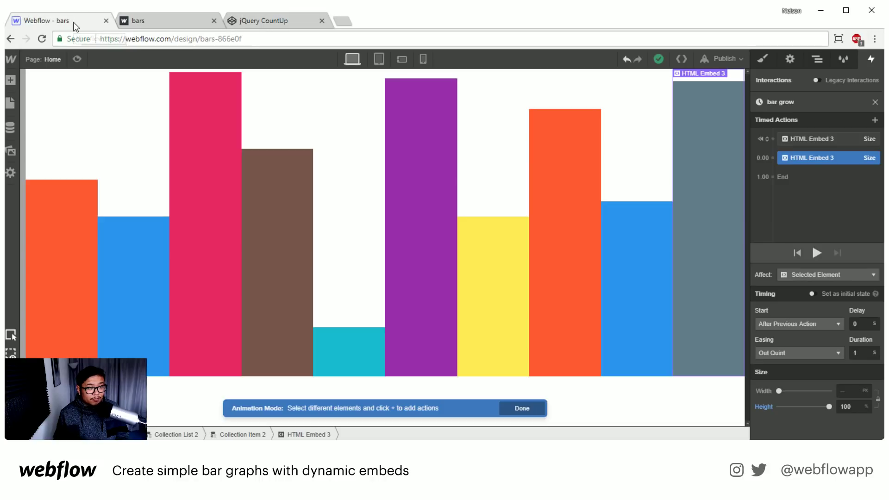
# Step: Add a second HTML Embed inside Collection Item 2, below HTML Embed 3
pyautogui.click(818, 60)
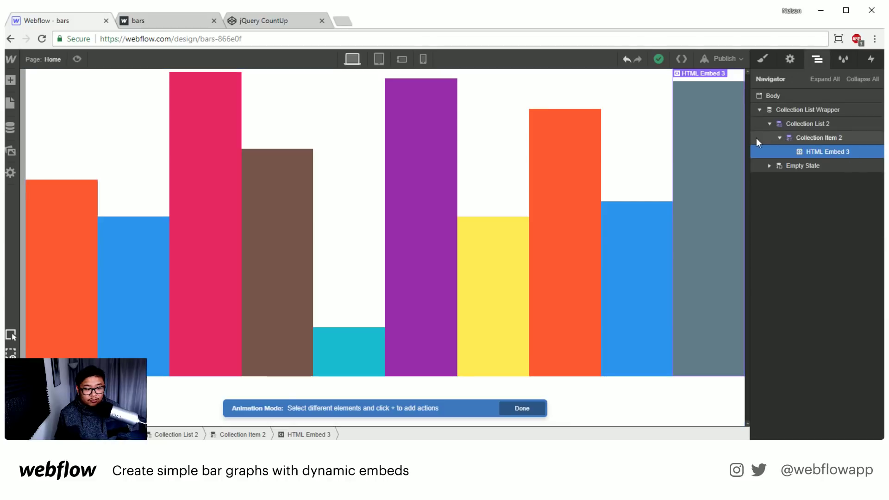
pyautogui.press('a')
pyautogui.scroll(-15, 104, 257)
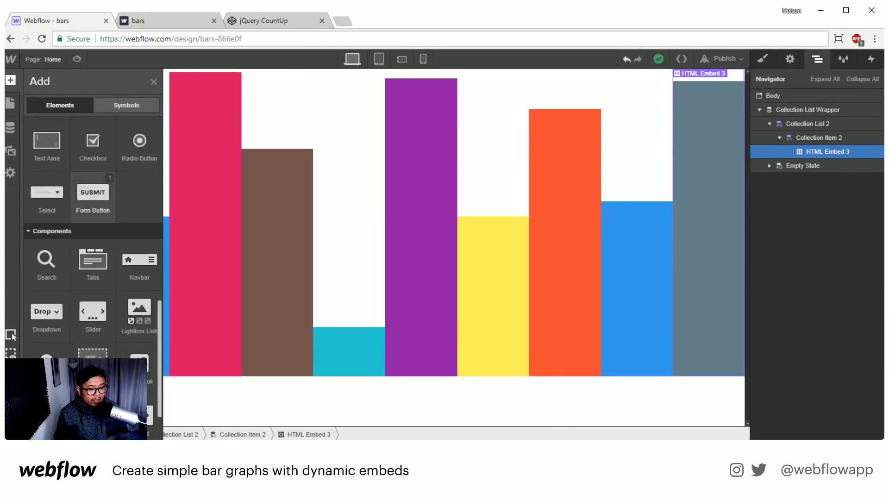
pyautogui.moveTo(139, 358); pyautogui.dragTo(826, 165)
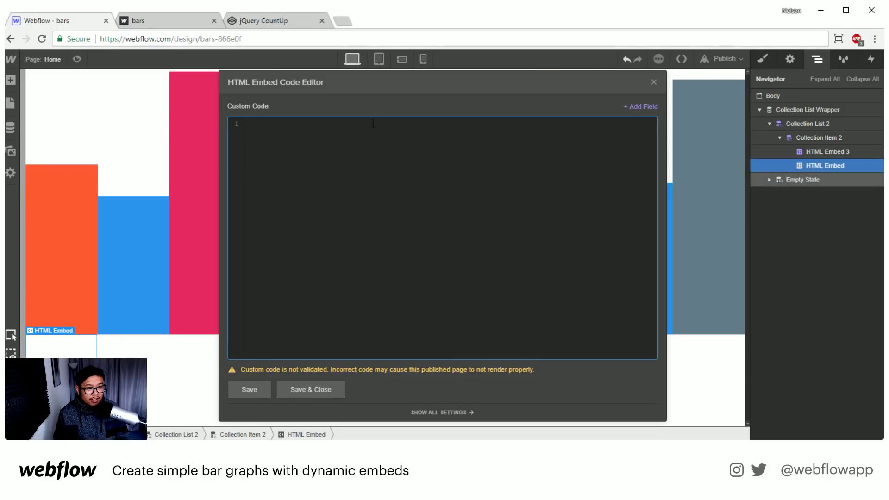
# Step: Copy the first counter div from the jQuery CountUp pen's HTML on CodePen and paste it into the new embed's code in Webflow
pyautogui.click(256, 17)
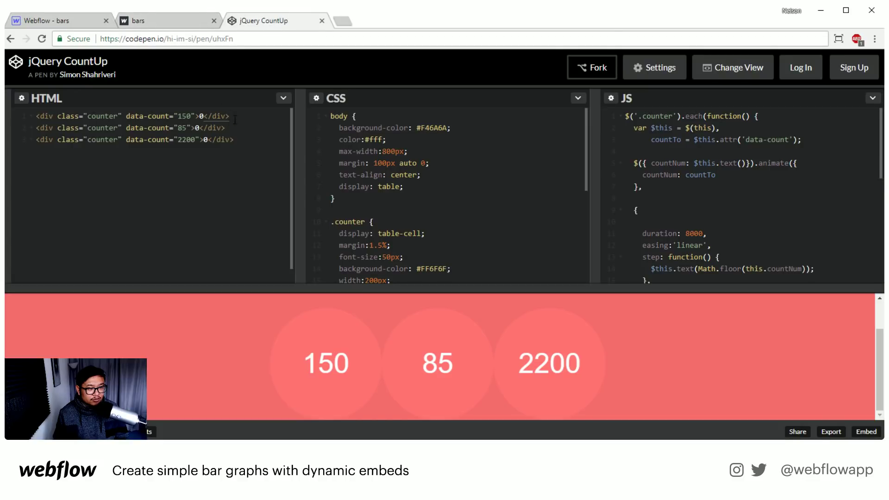
pyautogui.click(32, 112)
pyautogui.hotkey('ctrl', 'c')
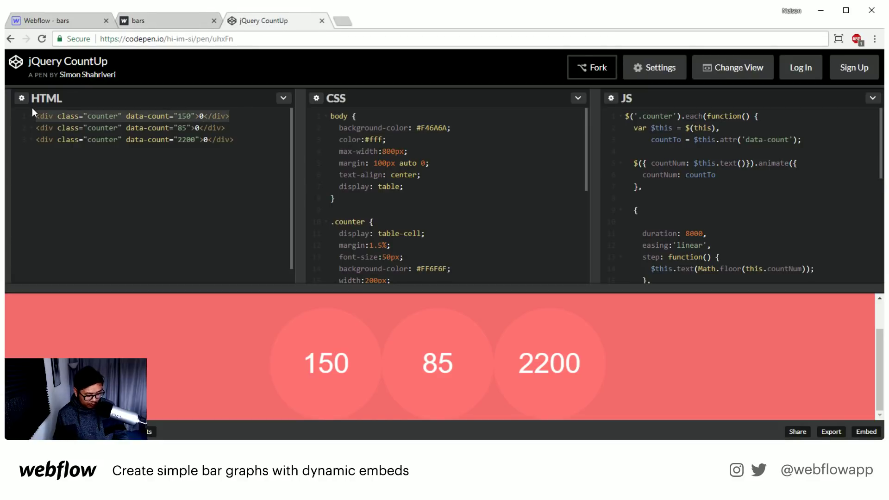
pyautogui.click(51, 19)
pyautogui.hotkey('ctrl', 'v')
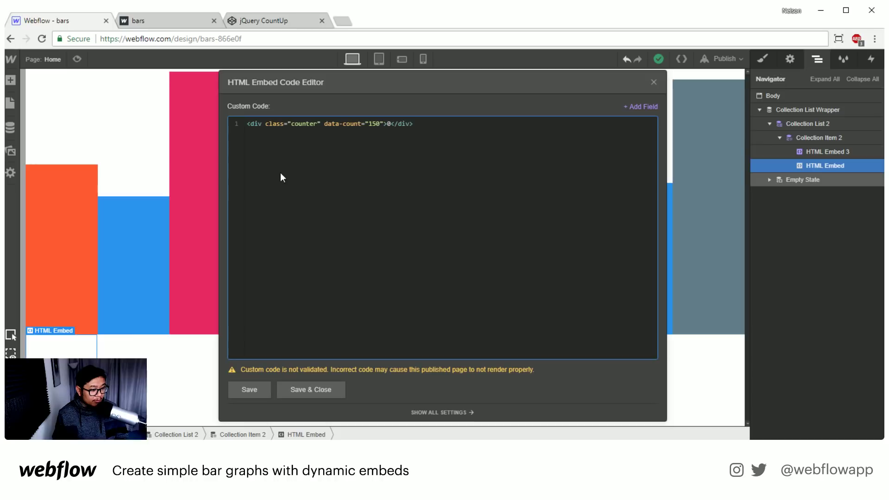
# Step: Replace the data-count value 150 in the counter div with the percentage field, and save and close the embed code
pyautogui.doubleClick(301, 123)
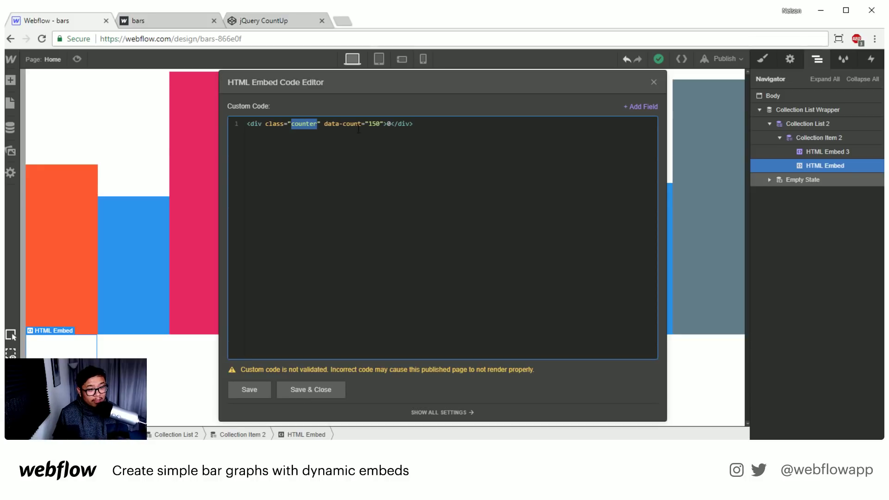
pyautogui.doubleClick(374, 124)
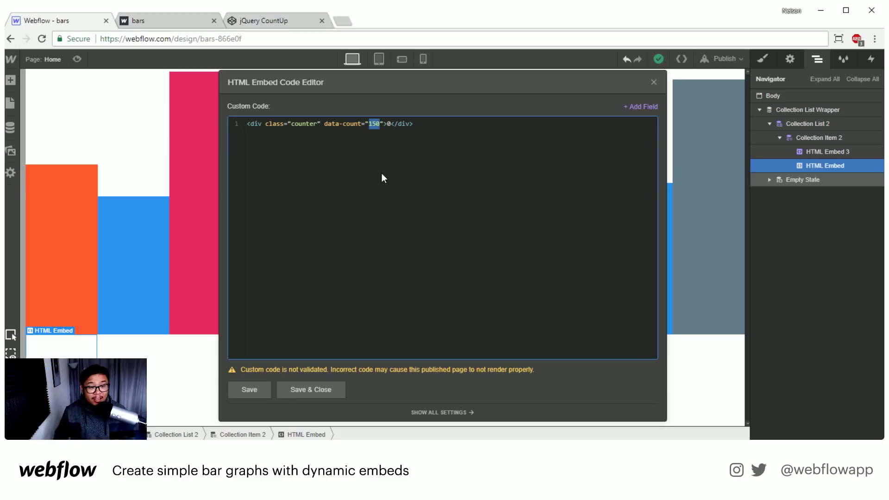
pyautogui.click(391, 123)
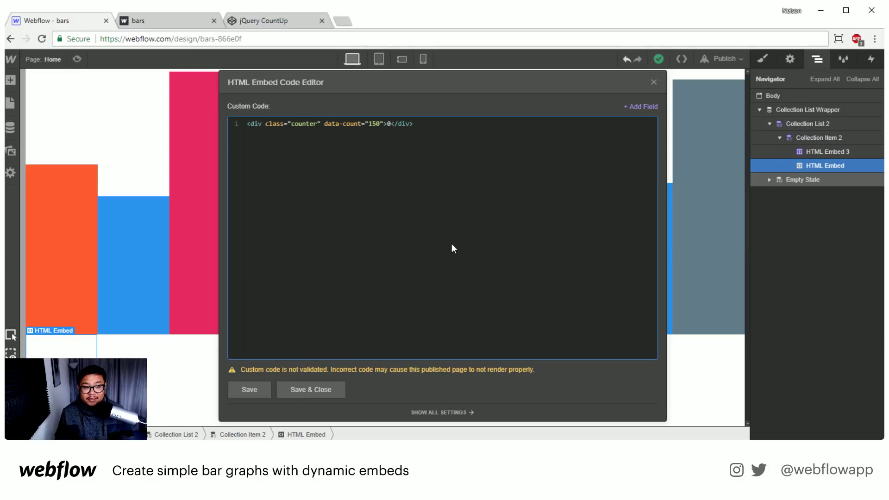
pyautogui.doubleClick(369, 124)
pyautogui.press('BackSpace')
pyautogui.click(642, 107)
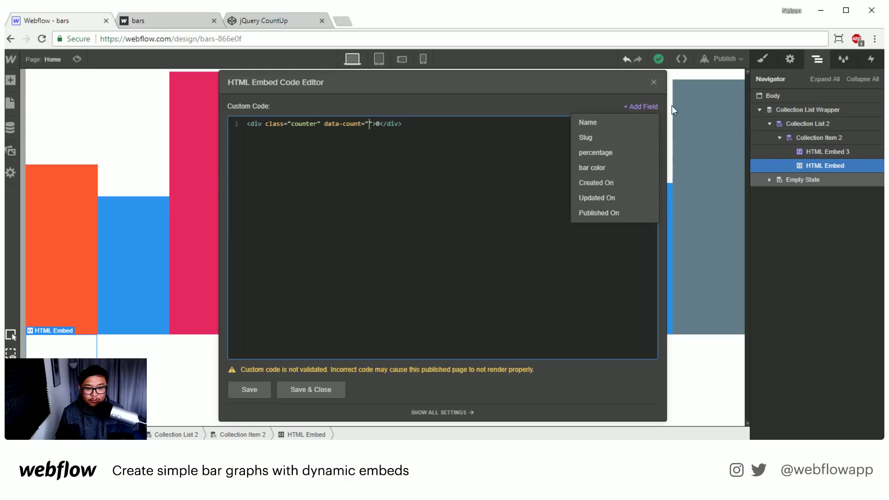
pyautogui.click(608, 151)
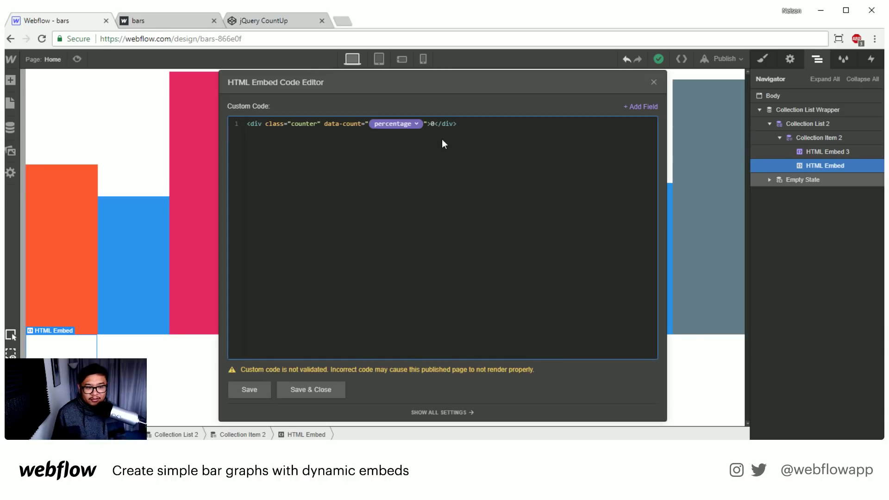
pyautogui.click(324, 388)
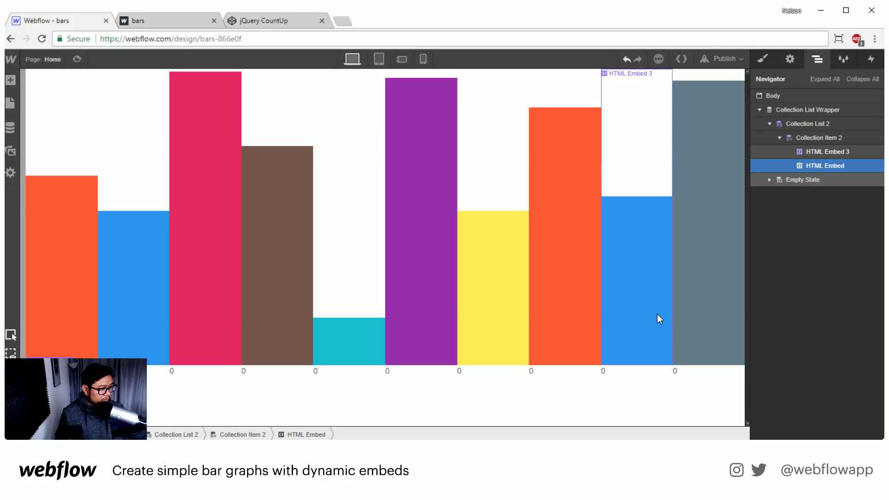
# Step: Center-align the text of the new counter HTML Embed
pyautogui.click(762, 60)
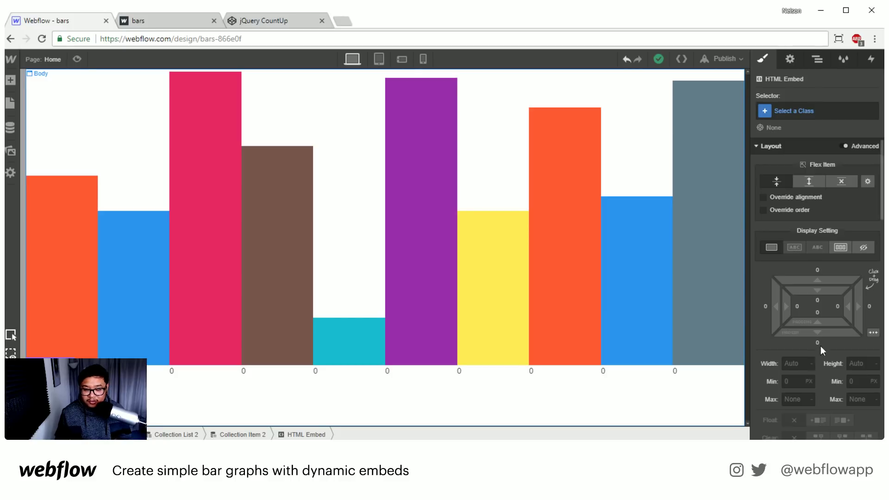
pyautogui.scroll(-5, 832, 332)
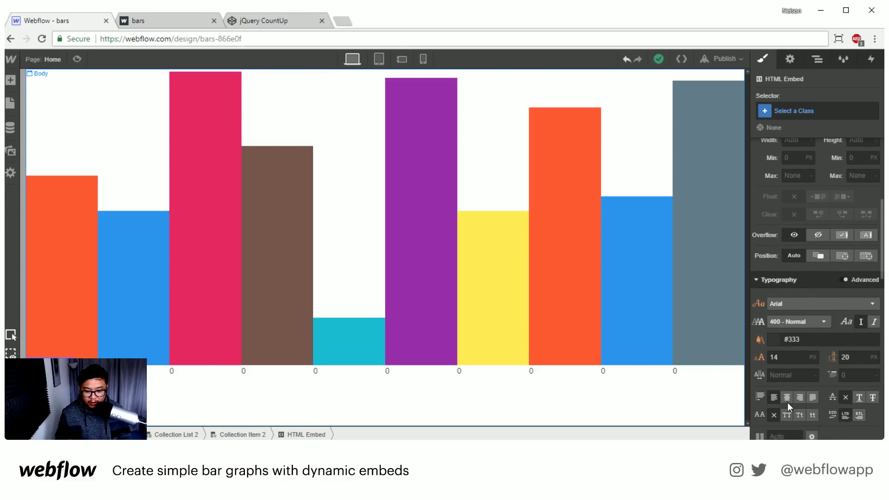
pyautogui.click(787, 399)
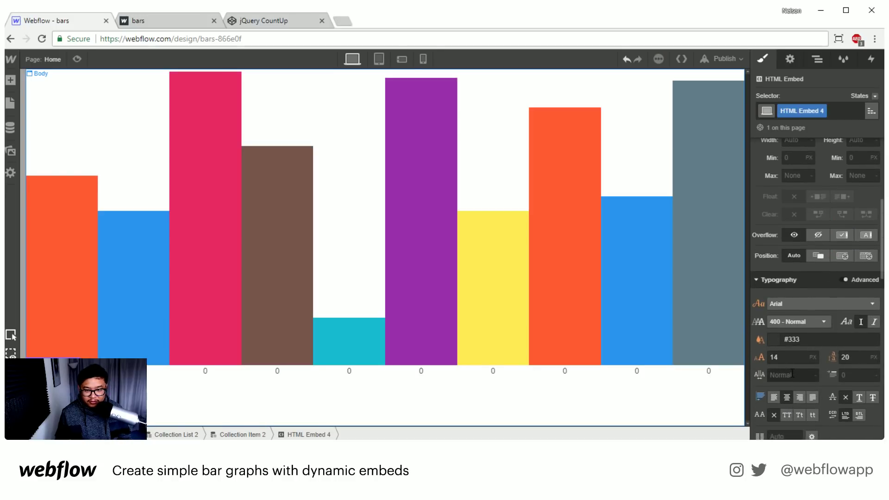
# Step: Set the counter embed's font size to 24 px with a 30 px line height, and its top margin to 20 px
pyautogui.click(812, 355)
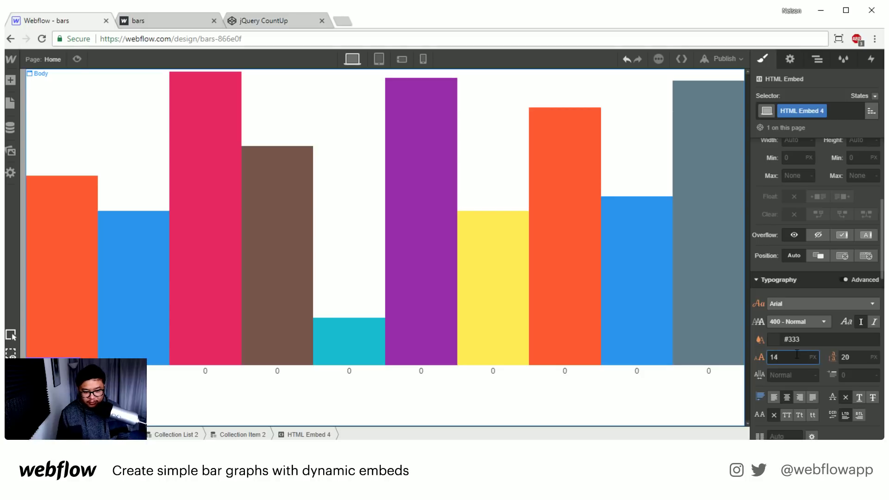
pyautogui.press('BackSpace')
pyautogui.press('BackSpace')
pyautogui.write('24')
pyautogui.press('Tab')
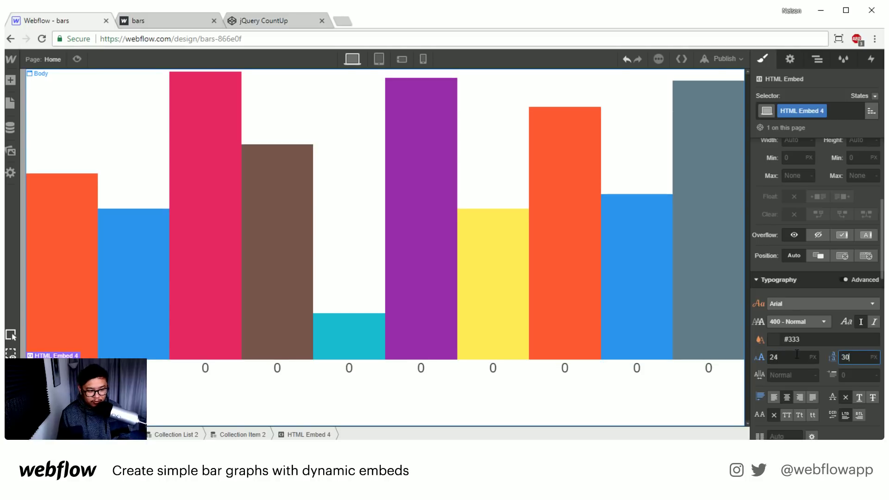
pyautogui.scroll(5, 849, 174)
pyautogui.moveTo(815, 277); pyautogui.dragTo(814, 248)
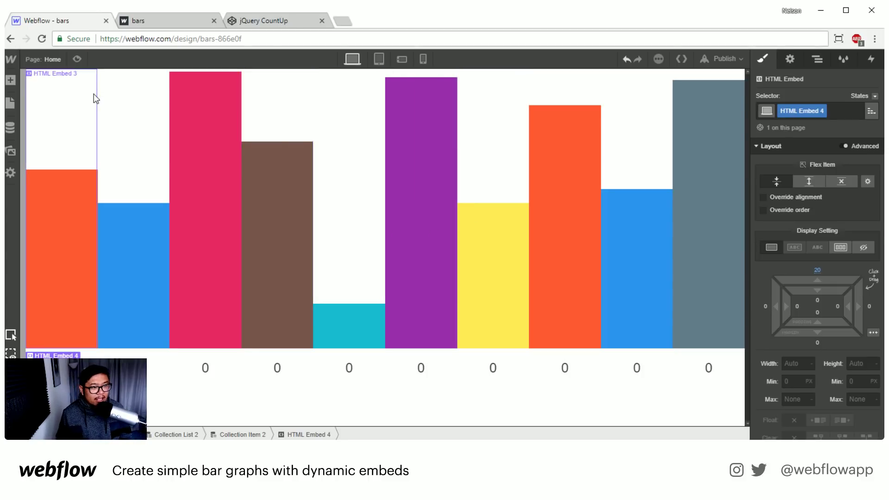
# Step: Copy the entire JavaScript of the jQuery CountUp pen on CodePen and return to the Webflow designer
pyautogui.click(263, 21)
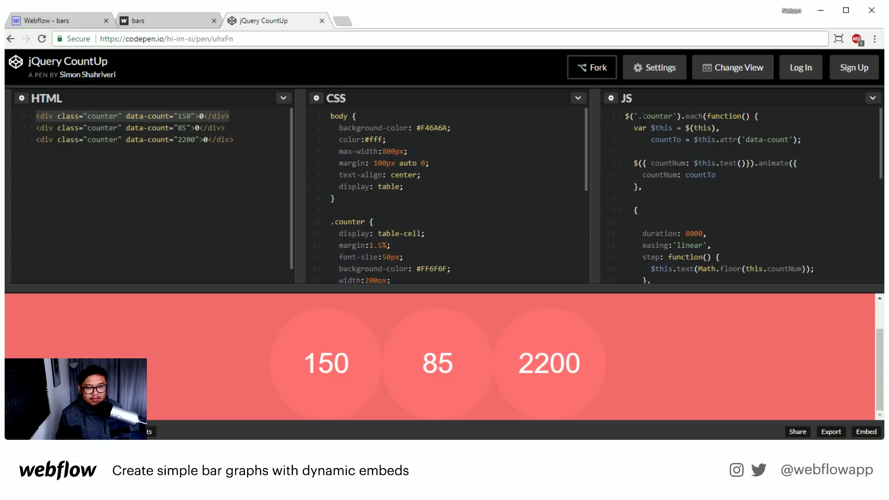
pyautogui.moveTo(626, 115); pyautogui.dragTo(722, 242)
pyautogui.hotkey('ctrl', 'c')
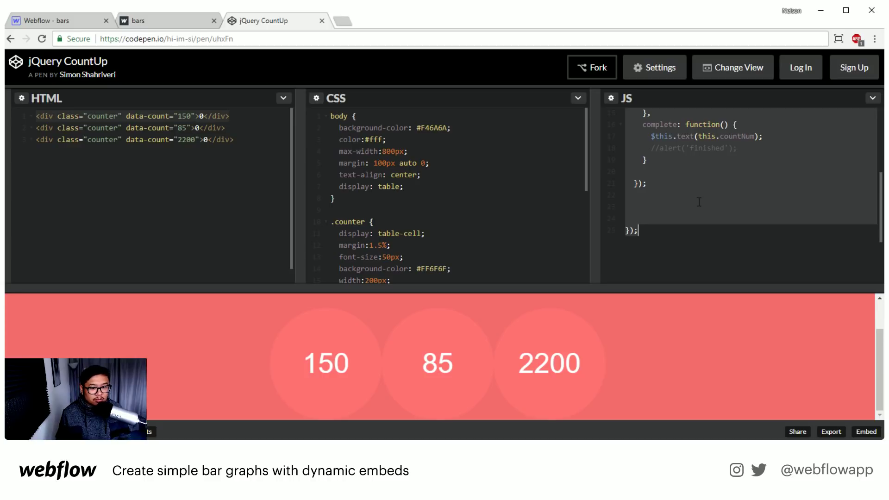
pyautogui.click(52, 18)
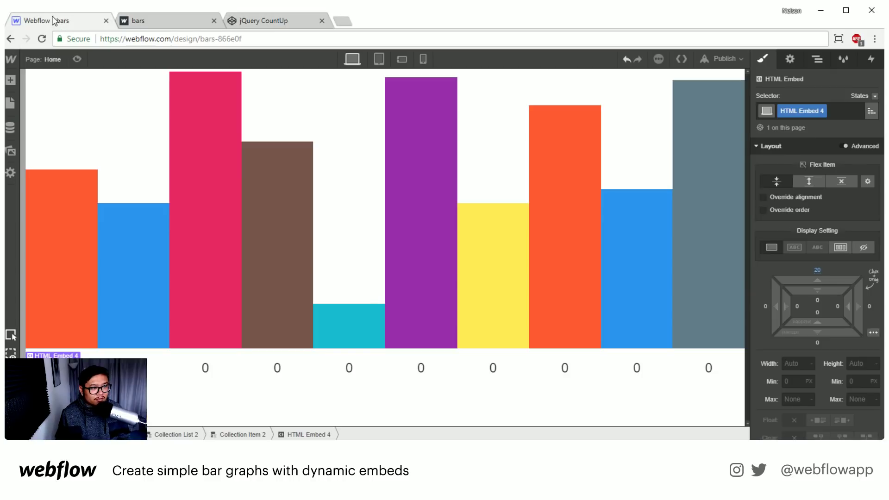
# Step: Open the Home page's custom code settings and clear the code field before the </body> tag
pyautogui.click(44, 60)
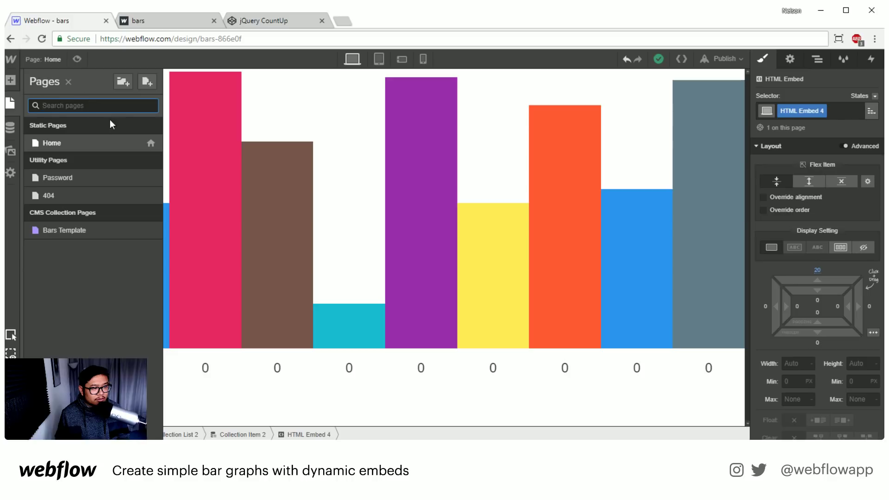
pyautogui.click(150, 145)
pyautogui.click(236, 288)
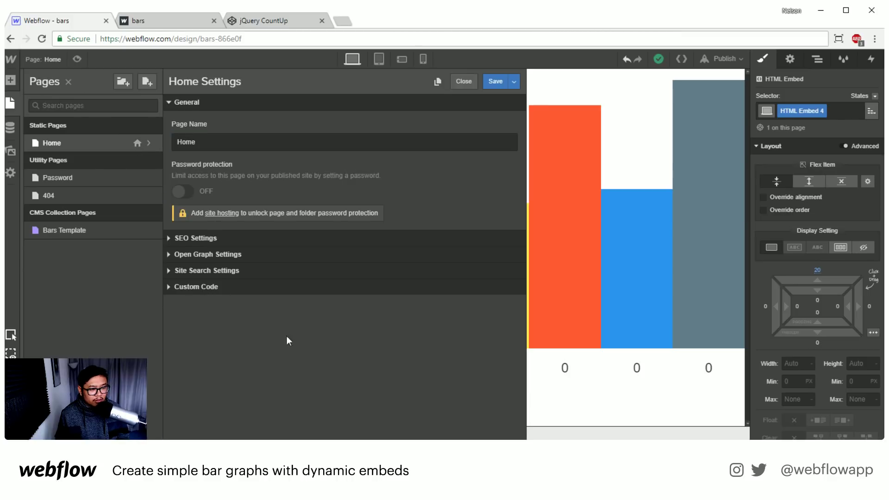
pyautogui.scroll(-4, 315, 347)
pyautogui.click(295, 425)
pyautogui.hotkey('ctrl', 'a')
pyautogui.press('BackSpace')
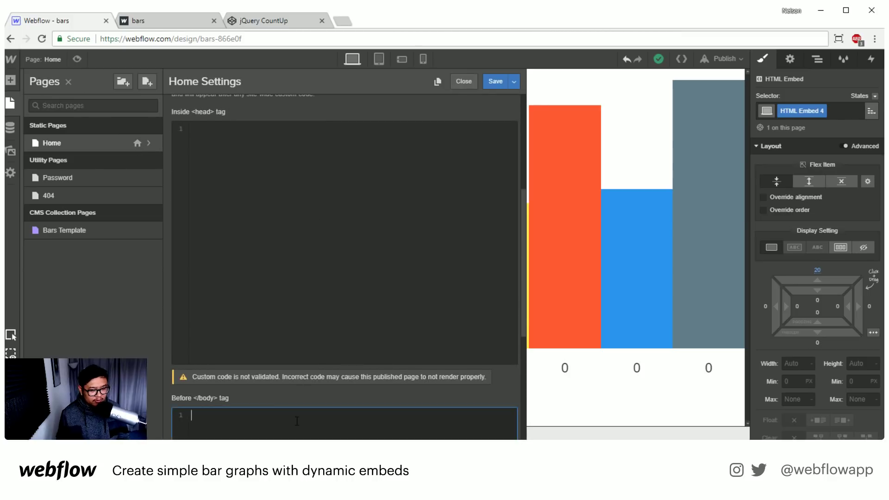
# Step: Write opening and closing <script> tags before the </body> tag and paste the copied counter code between them
pyautogui.scroll(-1, 388, 298)
pyautogui.scroll(-5, 388, 297)
pyautogui.write('<script>')
pyautogui.press('Return')
pyautogui.press('Return')
pyautogui.write('</scriop')
pyautogui.press('BackSpace')
pyautogui.press('BackSpace')
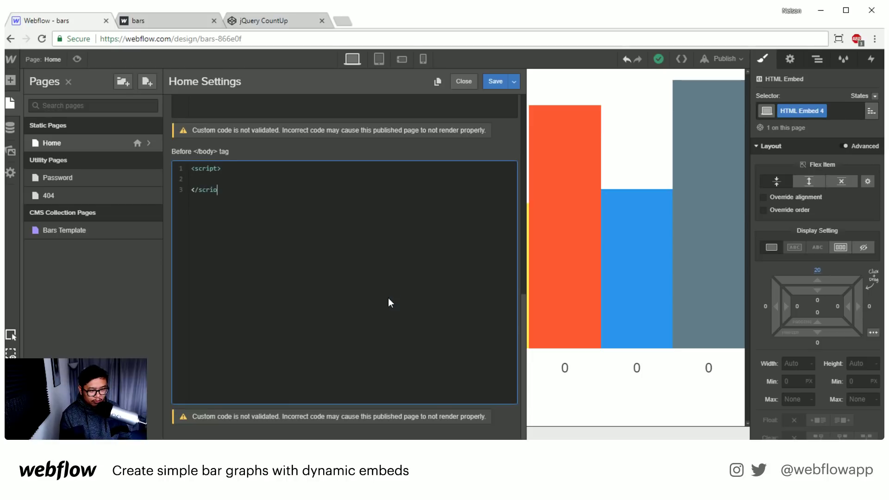
pyautogui.write('pt>')
pyautogui.press('Return')
pyautogui.press('Return')
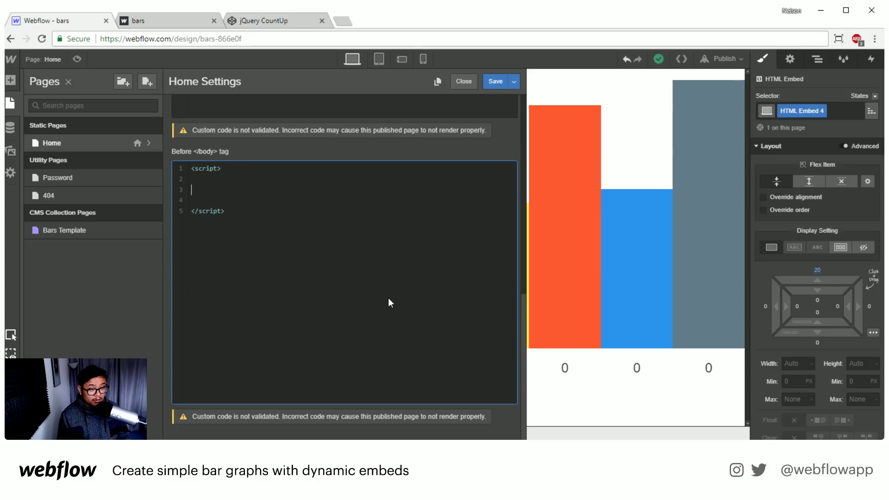
pyautogui.hotkey('ctrl', 'v')
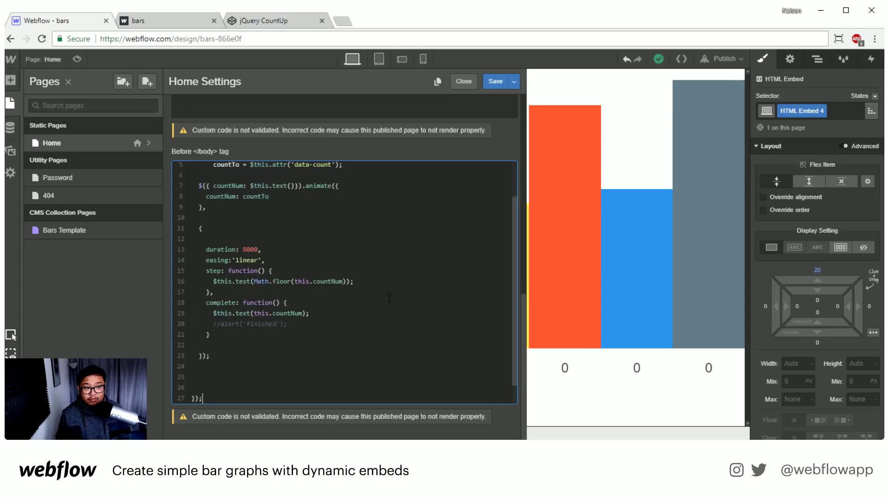
# Step: Set the counter script's duration to 700 and save the Home page settings
pyautogui.scroll(1, 309, 347)
pyautogui.scroll(3, 305, 342)
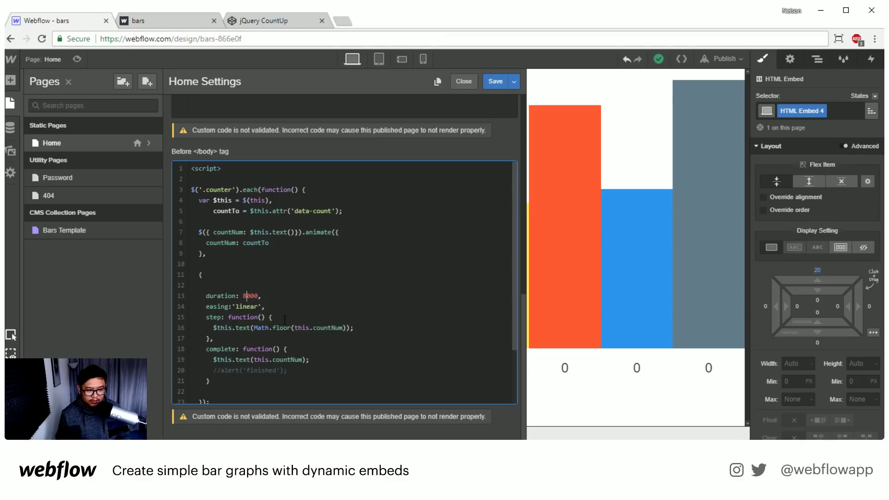
pyautogui.press('BackSpace')
pyautogui.press('BackSpace')
pyautogui.write('7')
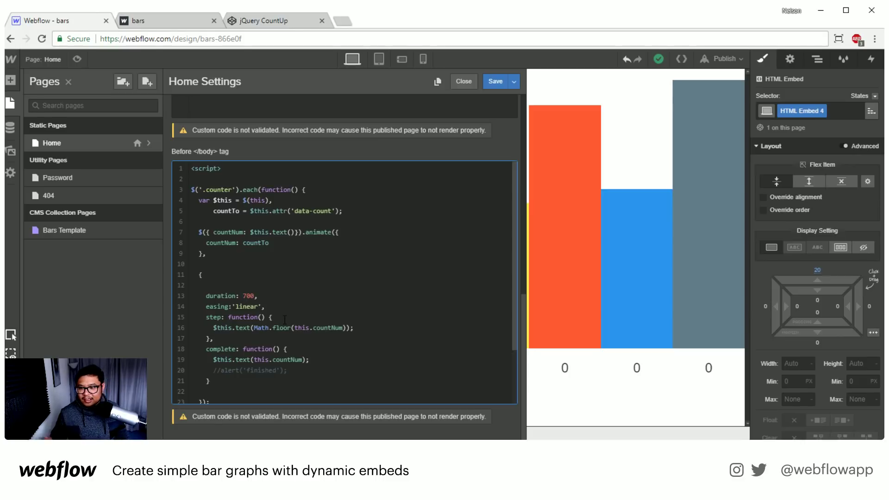
pyautogui.click(495, 81)
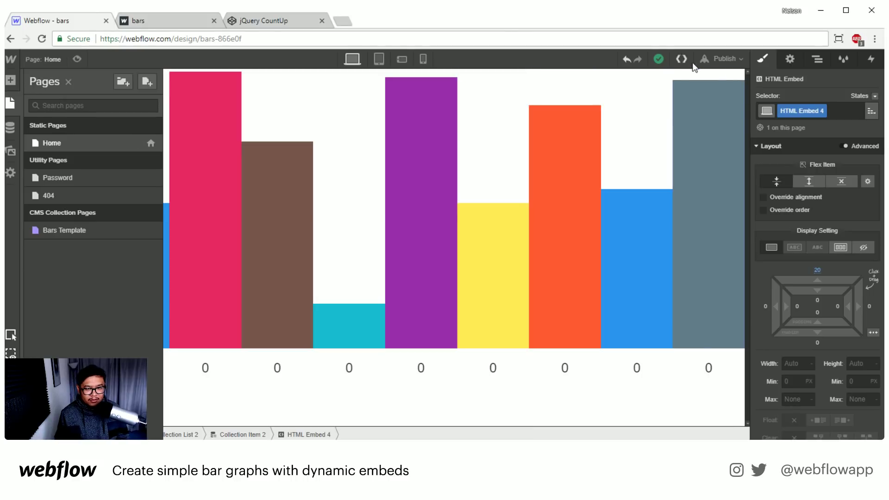
# Step: Publish the site to bars-866e0f.webflow.io and switch to the published bars page
pyautogui.click(724, 59)
pyautogui.click(648, 167)
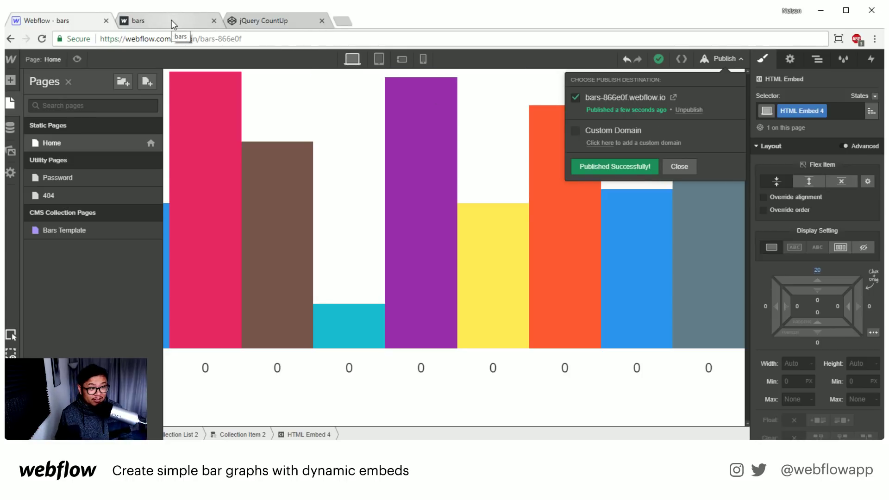
pyautogui.moveTo(171, 20)
pyautogui.mouseDown()
pyautogui.moveTo(232, 30)
pyautogui.moveTo(183, 20)
pyautogui.mouseUp()
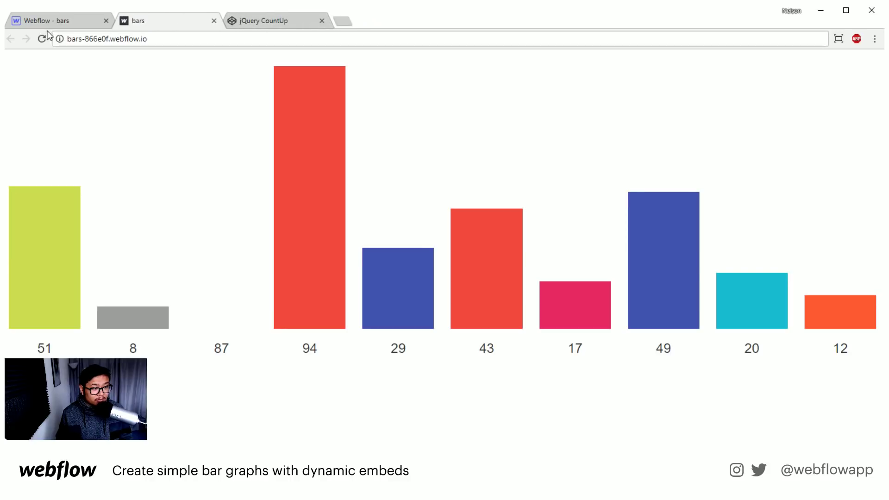
# Step: Reload the published page twice to check the bar growth and number count-up, and return to the Webflow designer
pyautogui.click(41, 40)
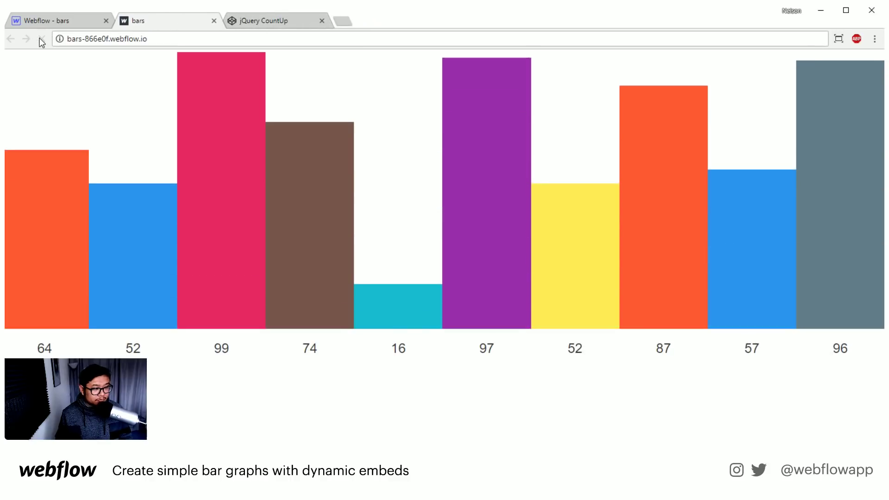
pyautogui.click(42, 39)
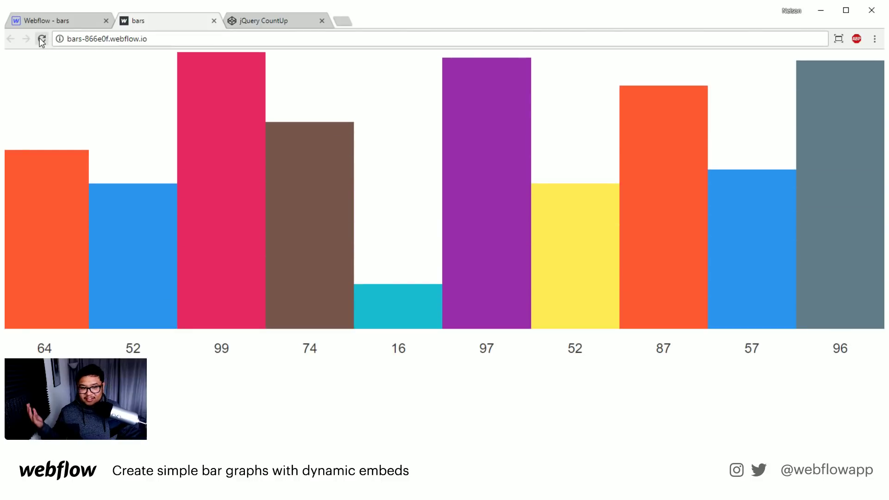
pyautogui.click(70, 22)
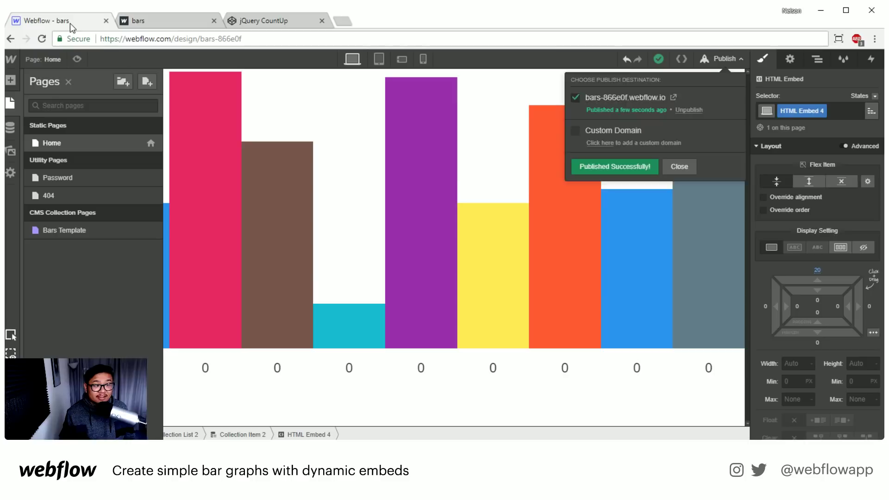
# Step: Select the pink bar's HTML embed and open the Bars CMS collection to review it
pyautogui.click(227, 171)
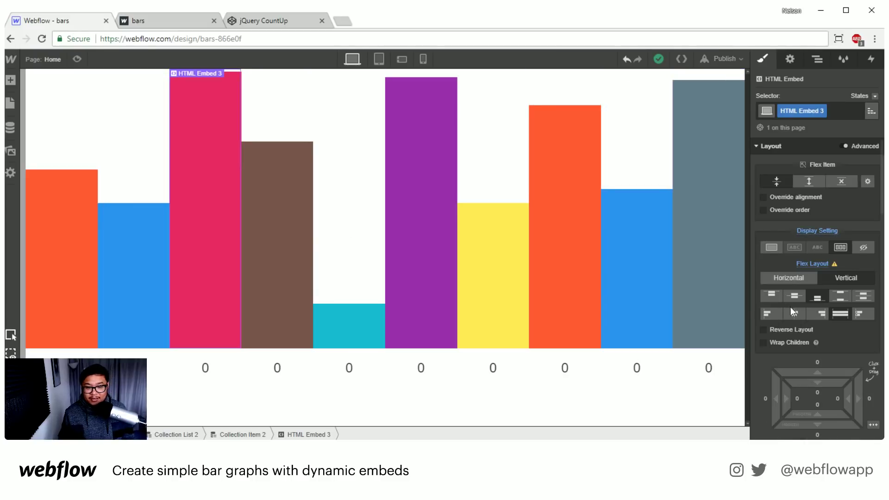
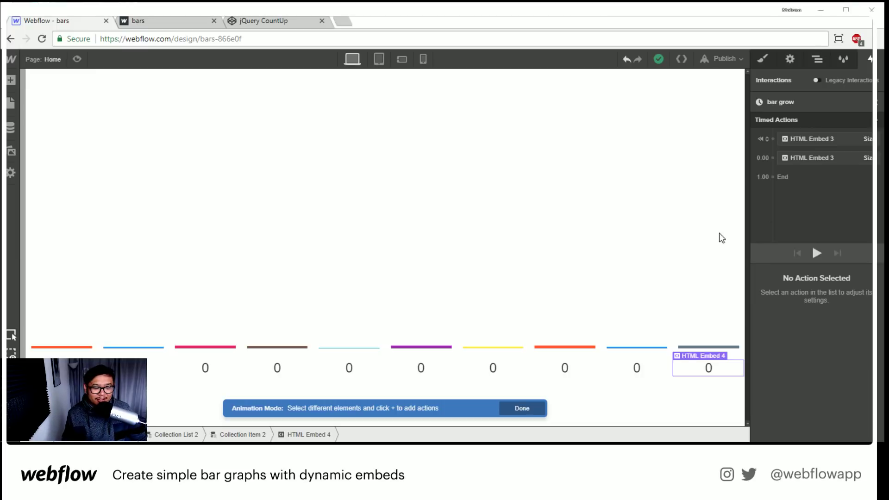
pyautogui.click(12, 130)
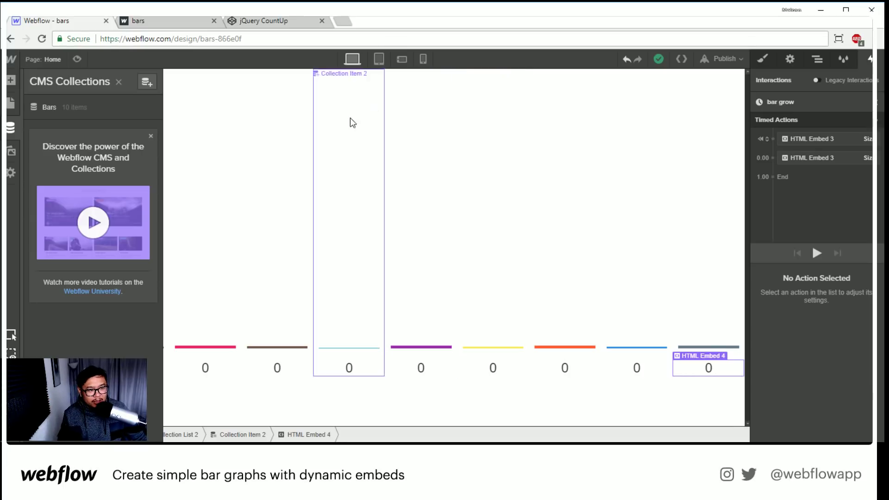
pyautogui.click(110, 115)
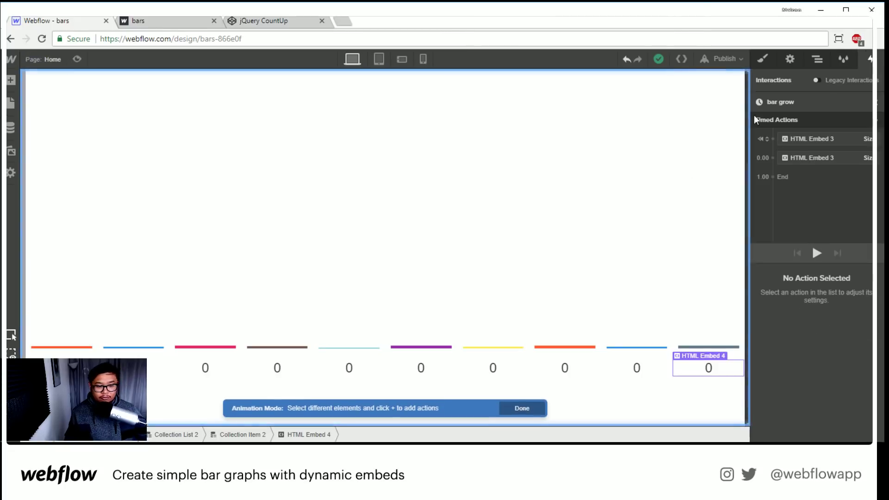
# Step: Select HTML Embed 3 inside Collection Item 2 and increase its left and right padding equally to make the bars narrower
pyautogui.click(339, 321)
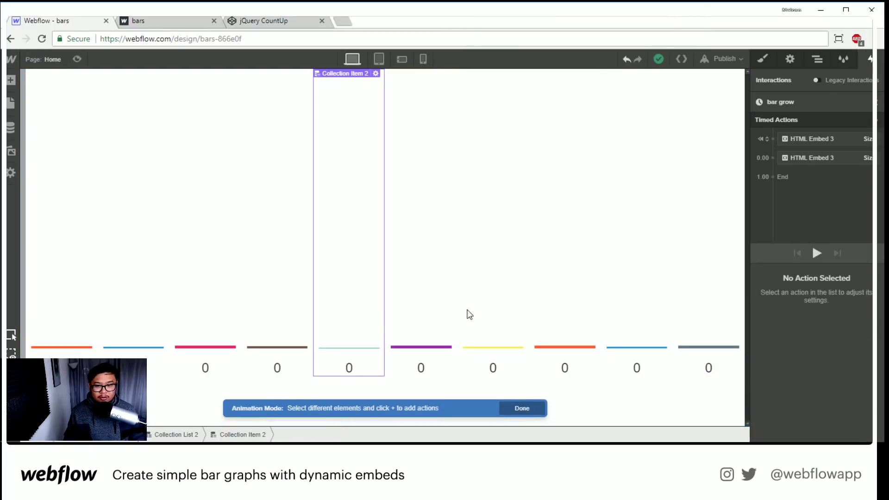
pyautogui.click(818, 59)
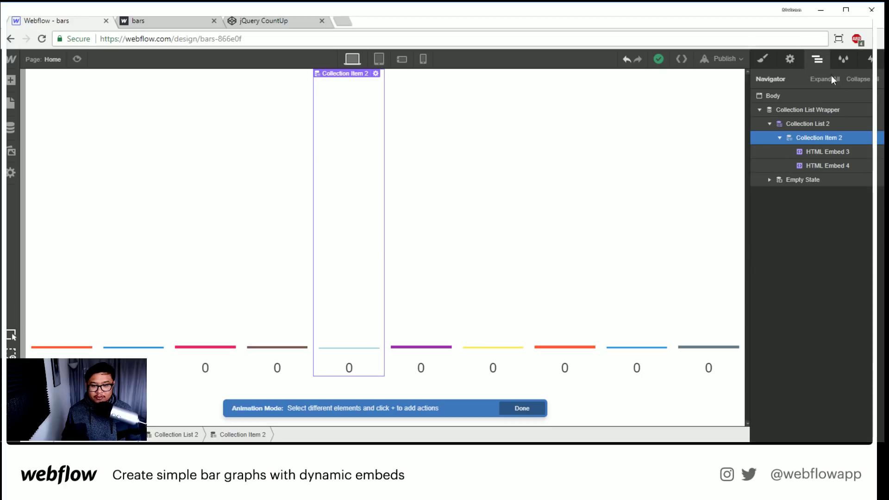
pyautogui.click(839, 154)
pyautogui.press('s')
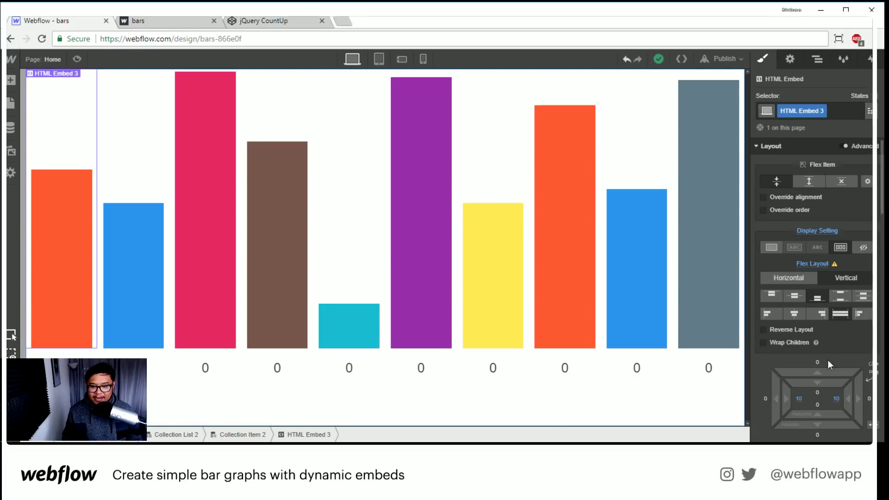
pyautogui.scroll(-2, 835, 359)
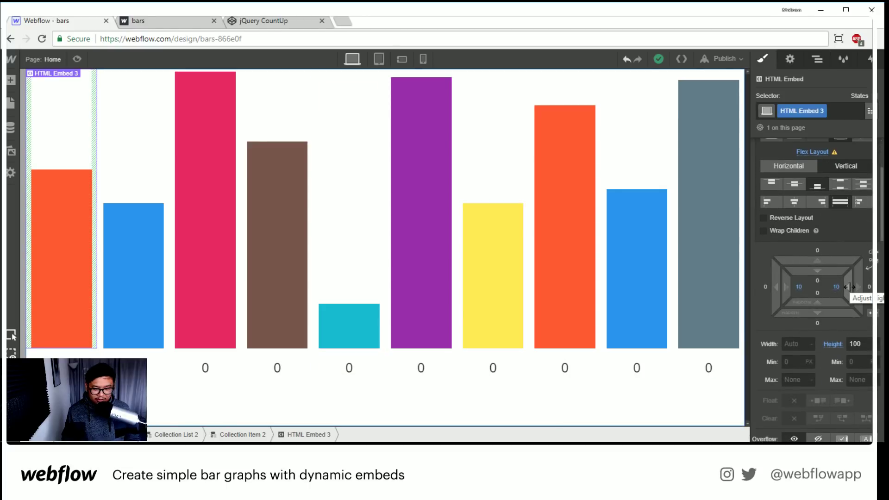
pyautogui.moveTo(849, 287)
pyautogui.mouseDown()
pyautogui.moveTo(827, 285)
pyautogui.moveTo(849, 283)
pyautogui.moveTo(829, 282)
pyautogui.moveTo(838, 287)
pyautogui.mouseUp()
pyautogui.keyDown('alt'); pyautogui.click(818, 281); pyautogui.keyUp('alt')
pyautogui.keyDown('alt'); pyautogui.click(818, 293); pyautogui.keyUp('alt')
pyautogui.scroll(-6, 829, 361)
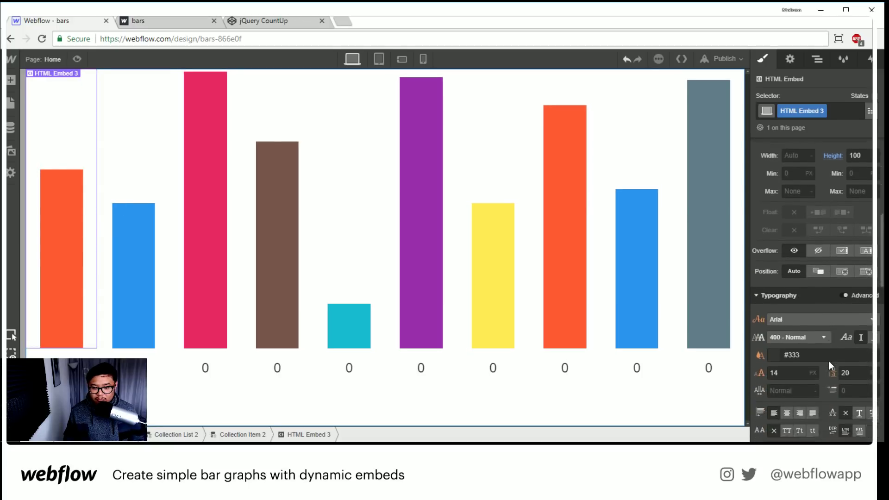
pyautogui.scroll(3, 829, 361)
pyautogui.click(734, 370)
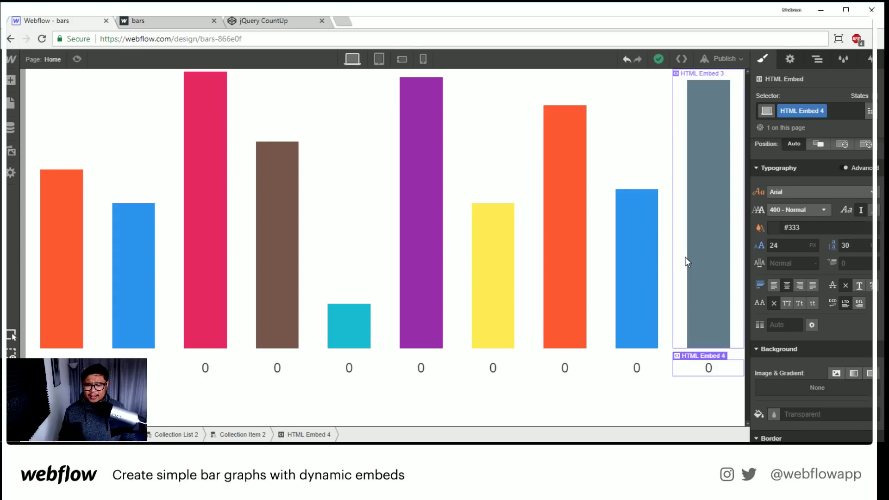
# Step: Add a Switch field labelled "special" to the Bars collection and save the collection
pyautogui.click(10, 130)
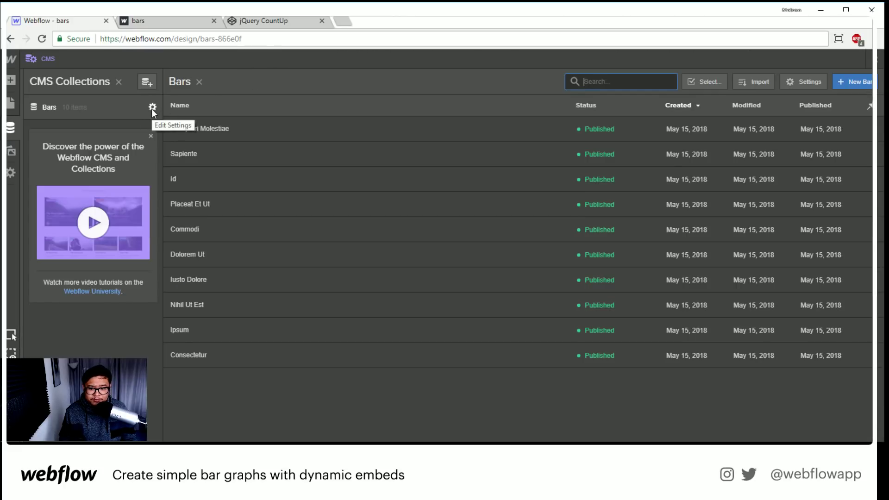
pyautogui.click(152, 108)
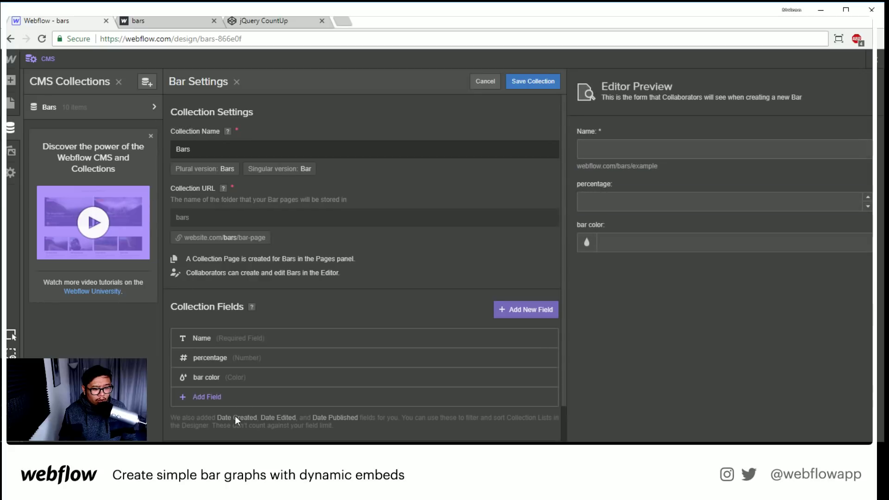
pyautogui.click(196, 392)
pyautogui.click(409, 288)
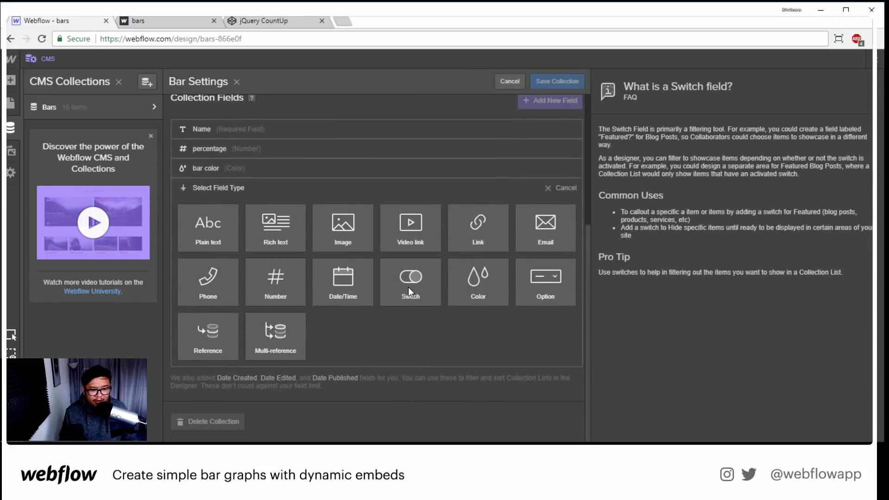
pyautogui.write('special')
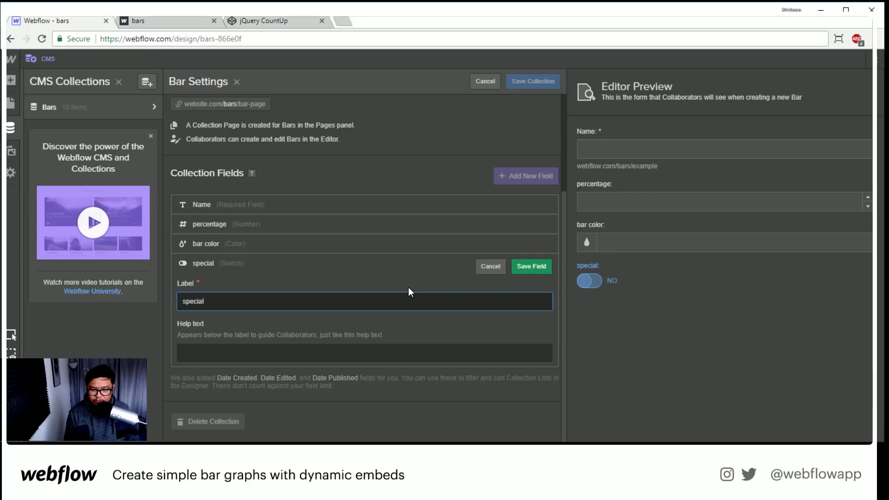
pyautogui.press('Return')
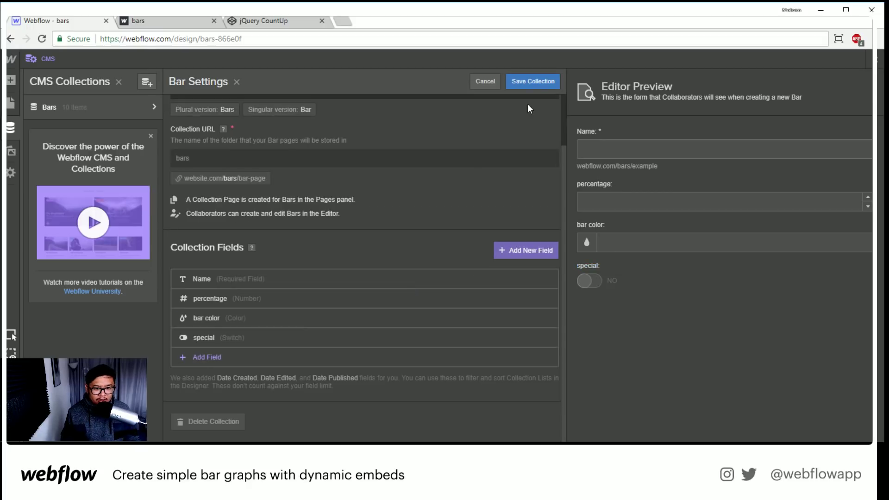
pyautogui.click(533, 81)
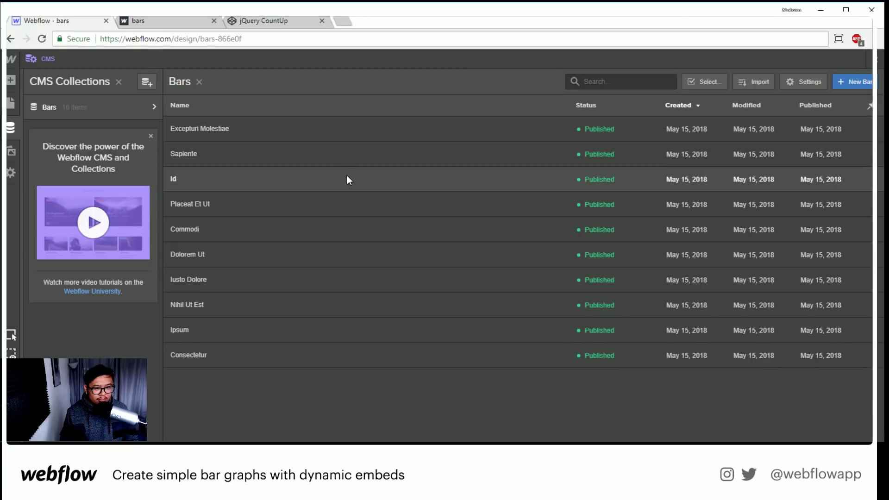
# Step: Turn on the special switch for the Id item, save the item and return to the page canvas
pyautogui.click(348, 180)
pyautogui.click(398, 267)
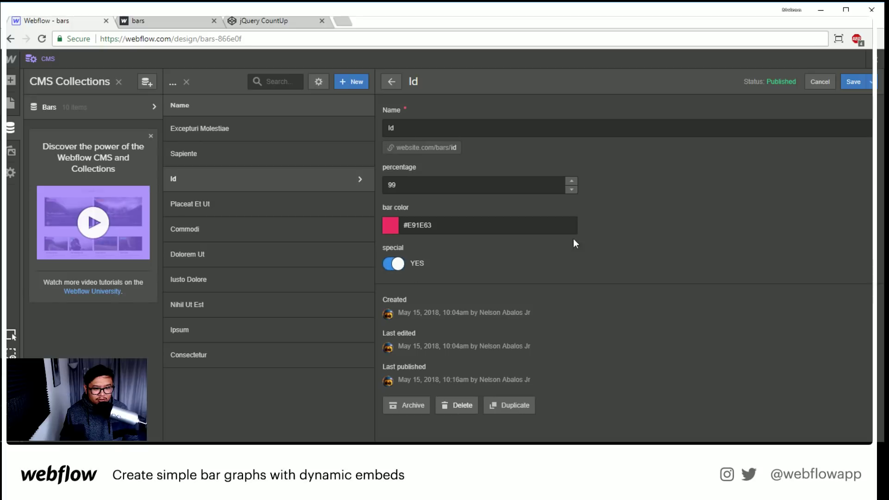
pyautogui.click(854, 83)
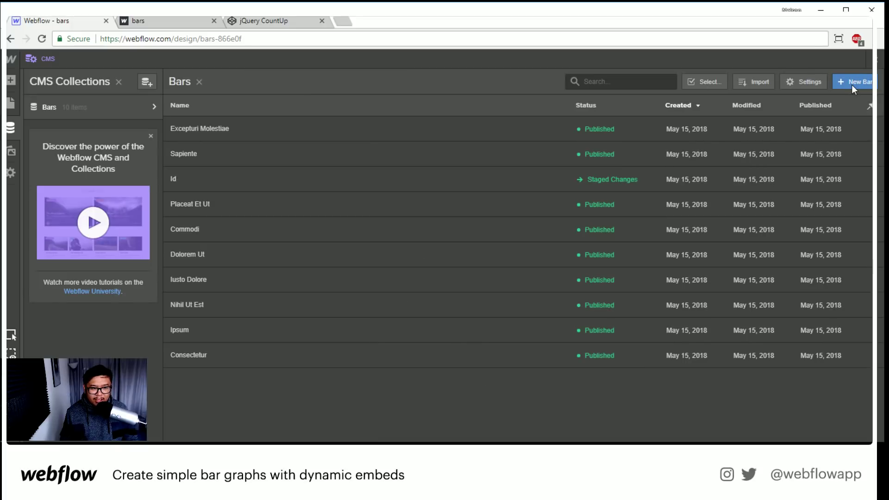
pyautogui.click(878, 59)
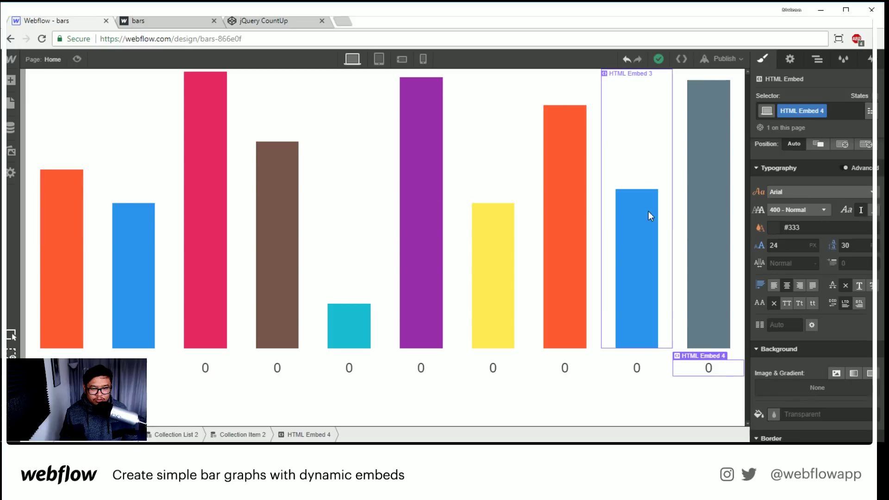
# Step: Insert a text block above HTML Embed 3 in Collection Item 2 and set its text to ":)"
pyautogui.click(649, 140)
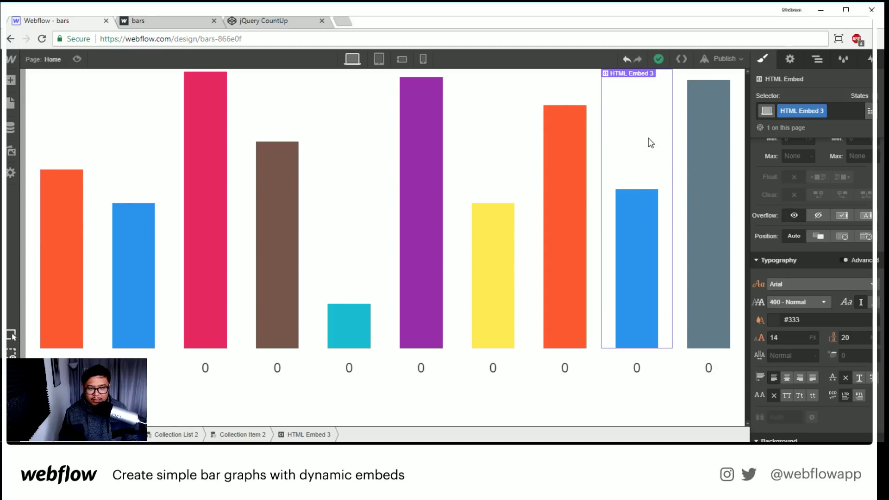
pyautogui.click(818, 60)
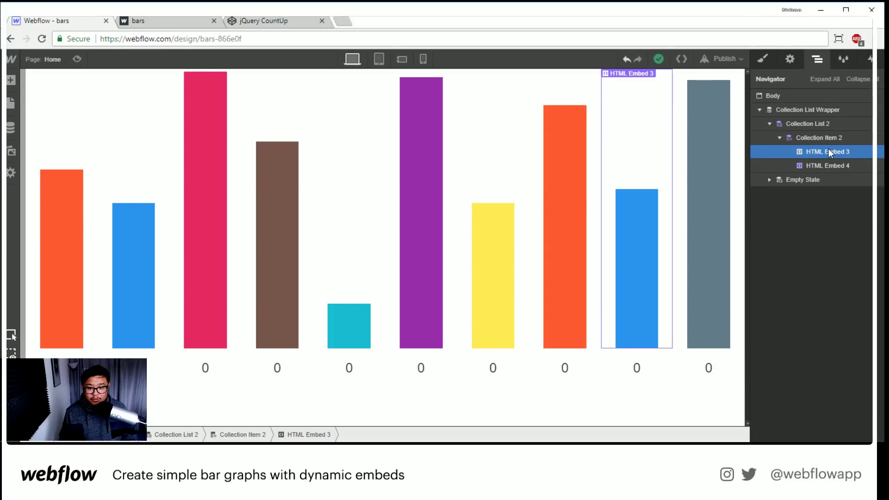
pyautogui.press('a')
pyautogui.moveTo(47, 392); pyautogui.dragTo(799, 155)
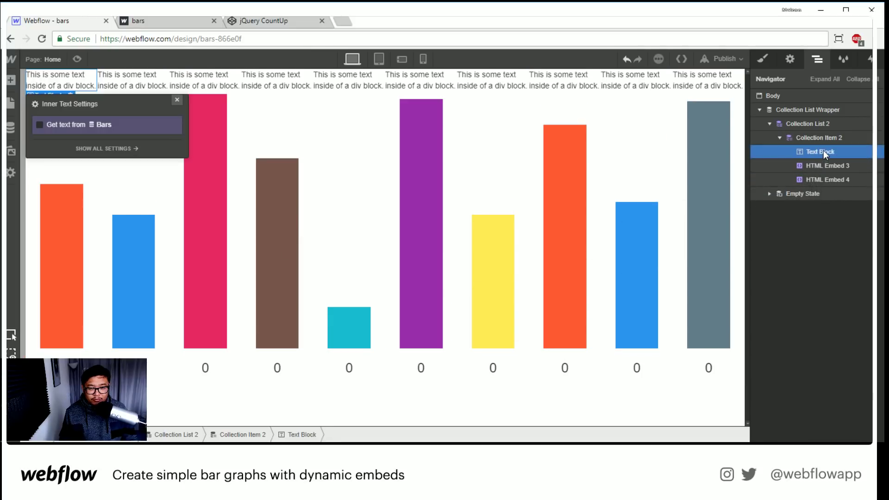
pyautogui.click(177, 101)
pyautogui.doubleClick(45, 78)
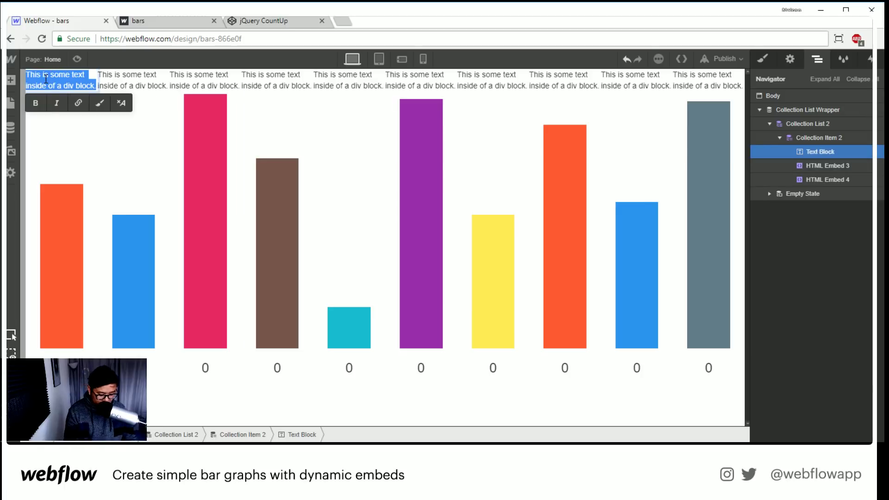
pyautogui.write(':)')
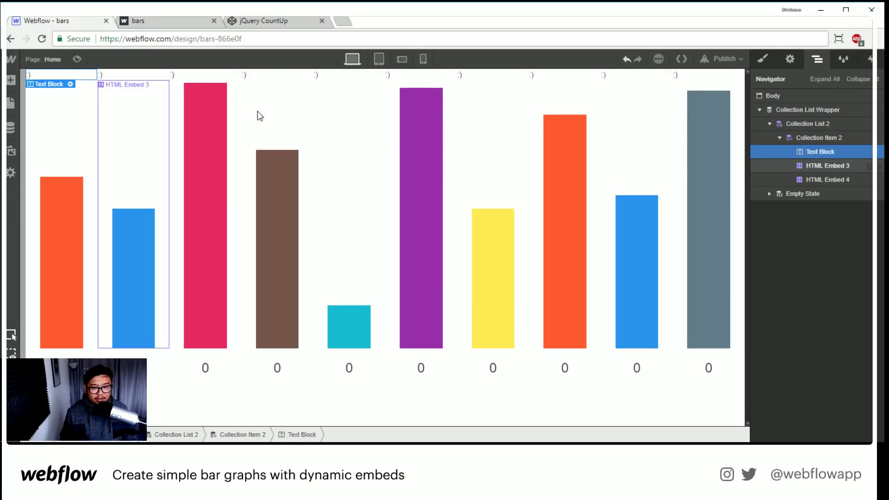
# Step: Add a conditional visibility rule to the text block so it is visible when the special switch is On
pyautogui.click(792, 59)
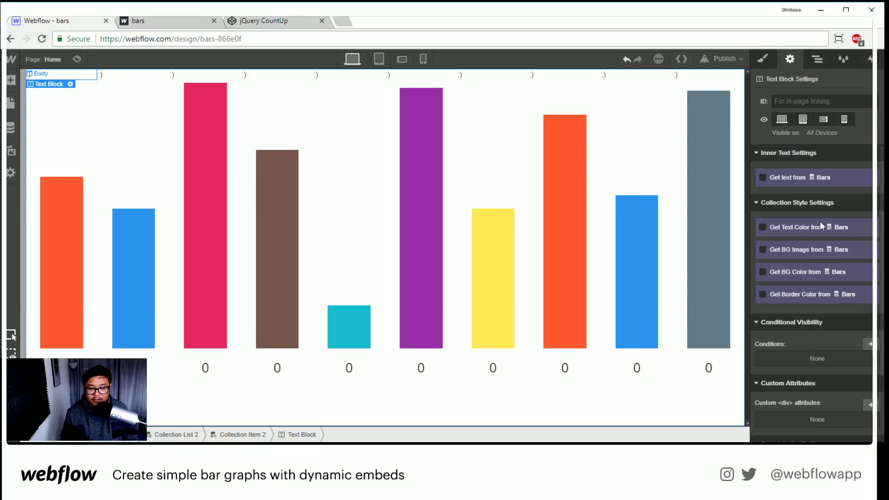
pyautogui.scroll(-1, 823, 299)
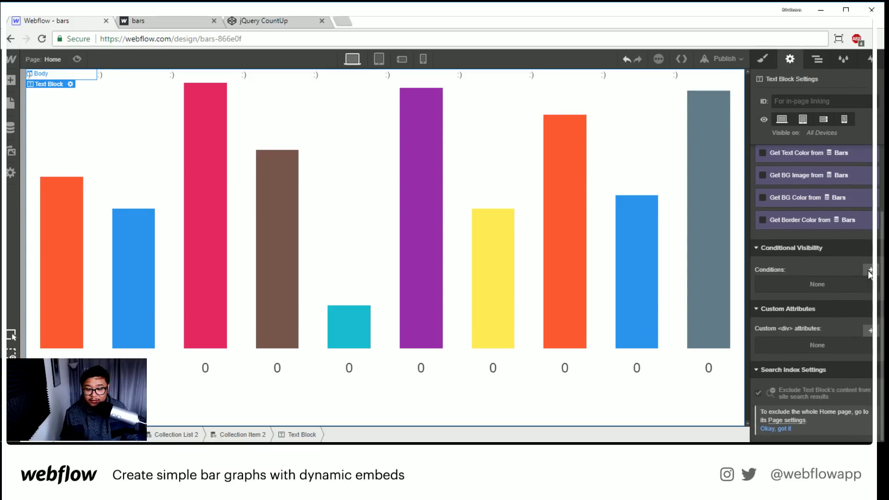
pyautogui.click(870, 269)
pyautogui.click(792, 324)
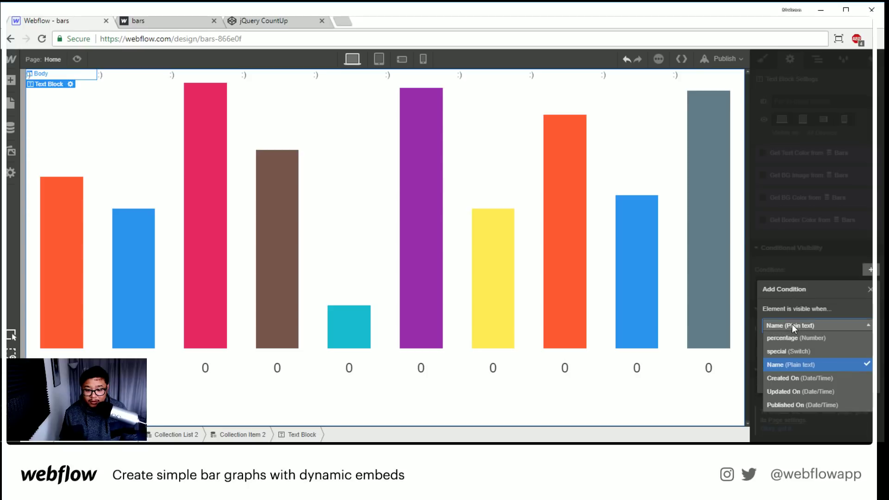
pyautogui.click(807, 351)
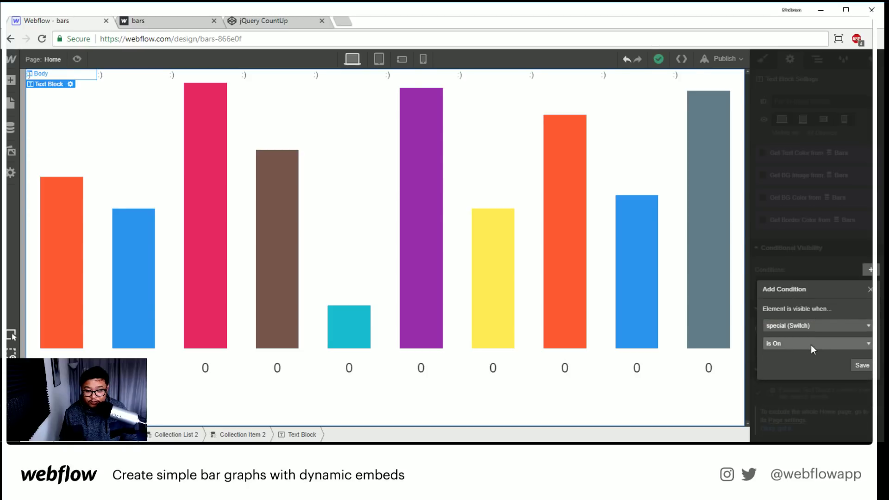
pyautogui.click(860, 366)
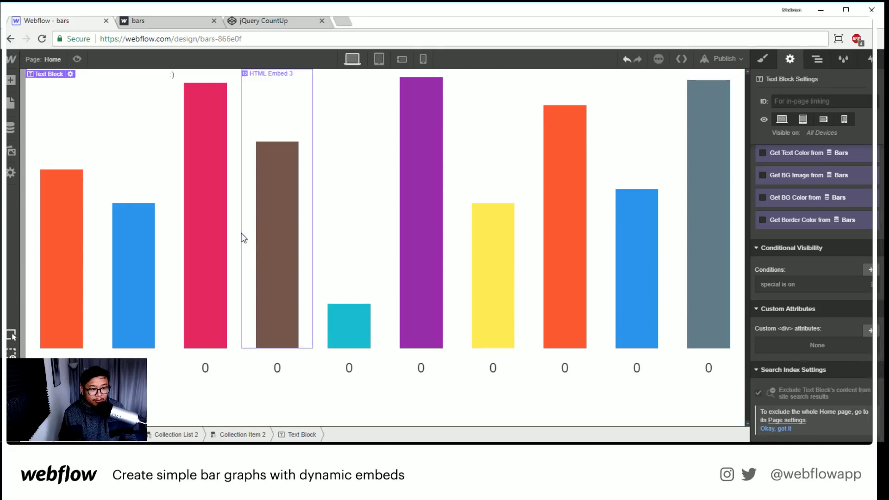
# Step: Centre-align the ":)" text block above the pink bar
pyautogui.click(193, 74)
pyautogui.press('s')
pyautogui.scroll(-5, 810, 278)
pyautogui.click(786, 397)
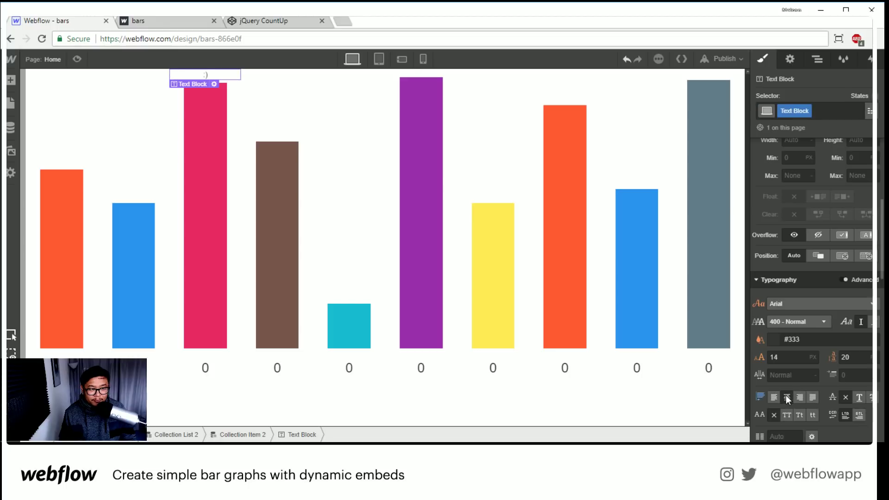
# Step: Add a Rotate transform of 90 degrees on the Z axis to the ":)" text block
pyautogui.scroll(-8, 801, 391)
pyautogui.scroll(-4, 824, 378)
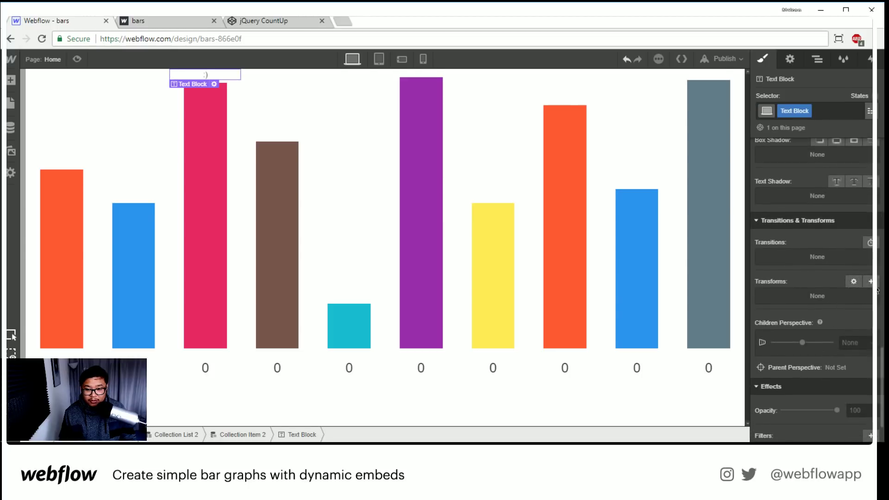
pyautogui.click(871, 281)
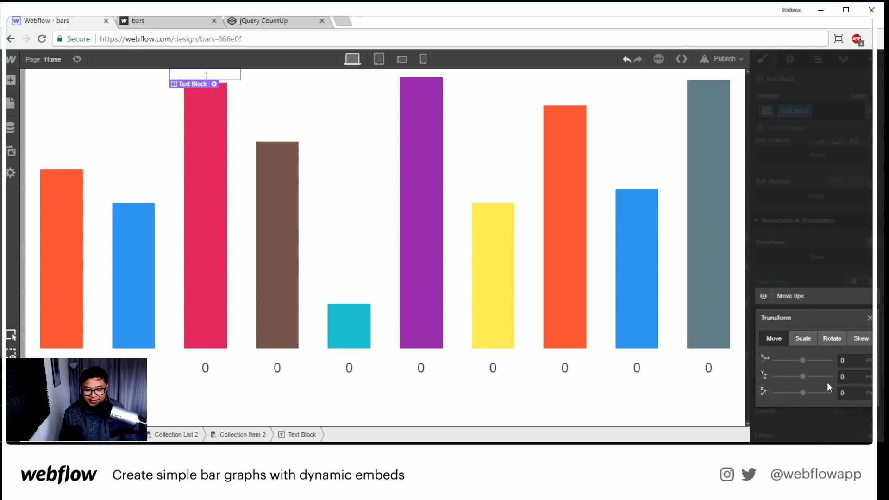
pyautogui.click(832, 338)
pyautogui.click(846, 392)
pyautogui.write('90')
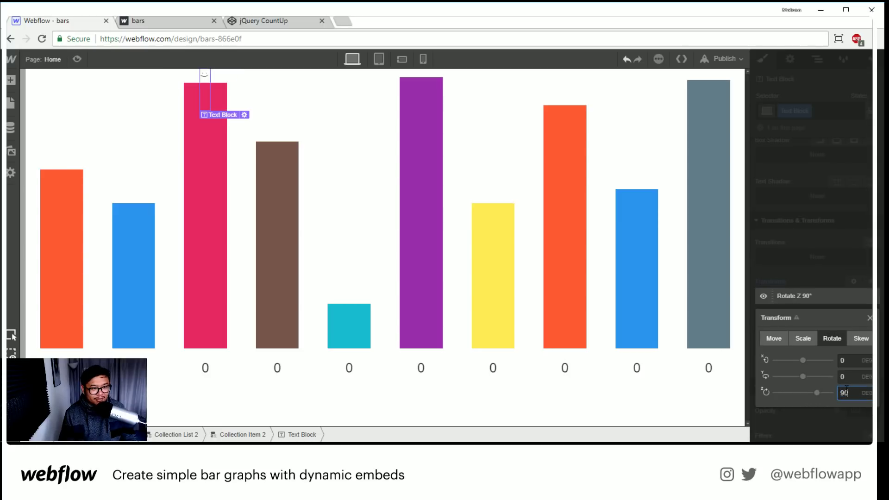
pyautogui.click(869, 318)
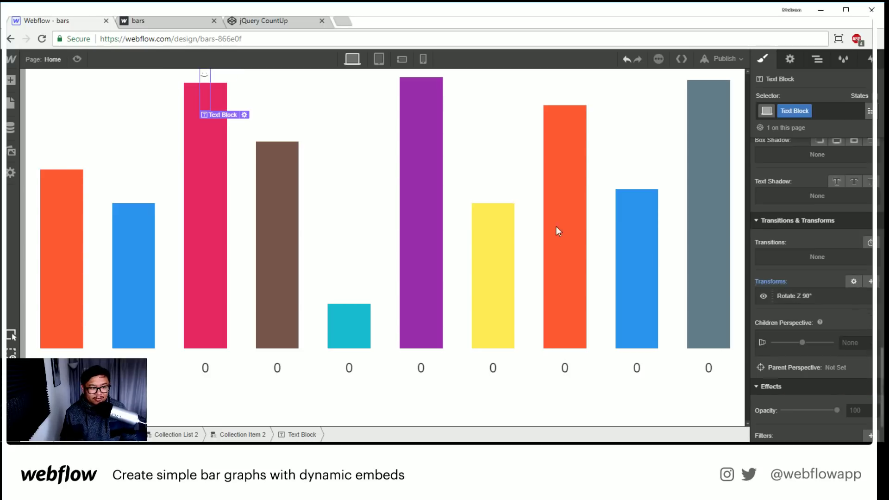
pyautogui.scroll(5, 790, 229)
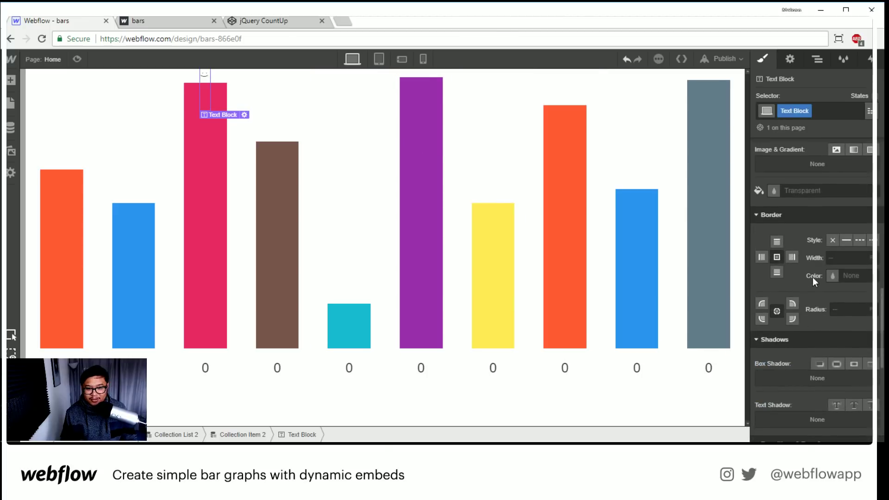
# Step: Set the ":)" text block's font size to 34 px and its line height to 40 px
pyautogui.scroll(5, 815, 283)
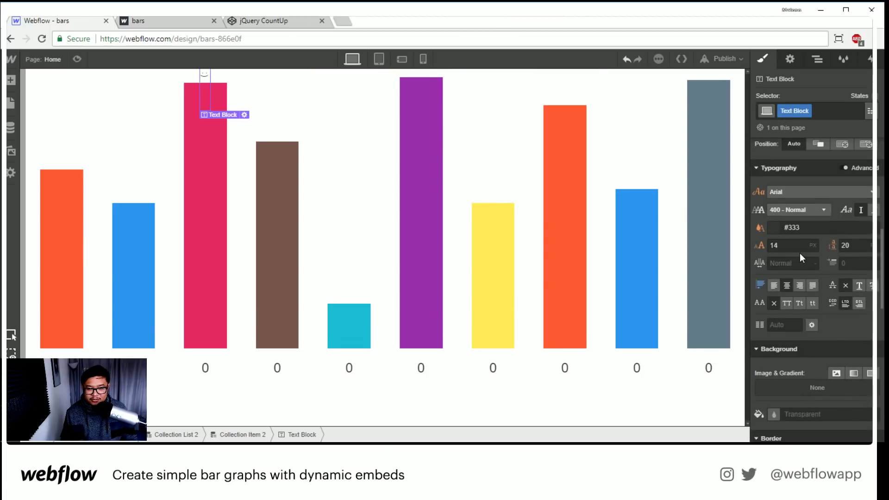
pyautogui.click(725, 196)
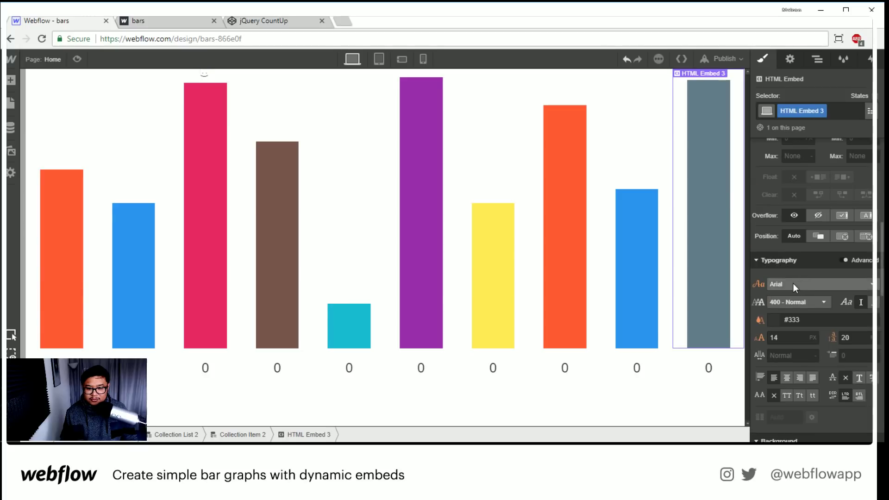
pyautogui.click(203, 77)
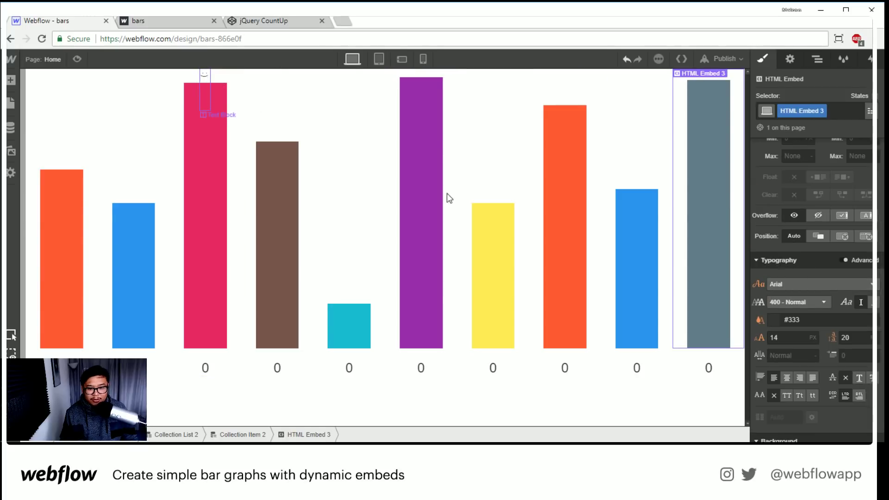
pyautogui.click(790, 245)
pyautogui.write('34')
pyautogui.press('Tab')
# Step: Give the ":)" text block a top margin of 19 px and a bottom margin of 23 px
pyautogui.scroll(5, 804, 207)
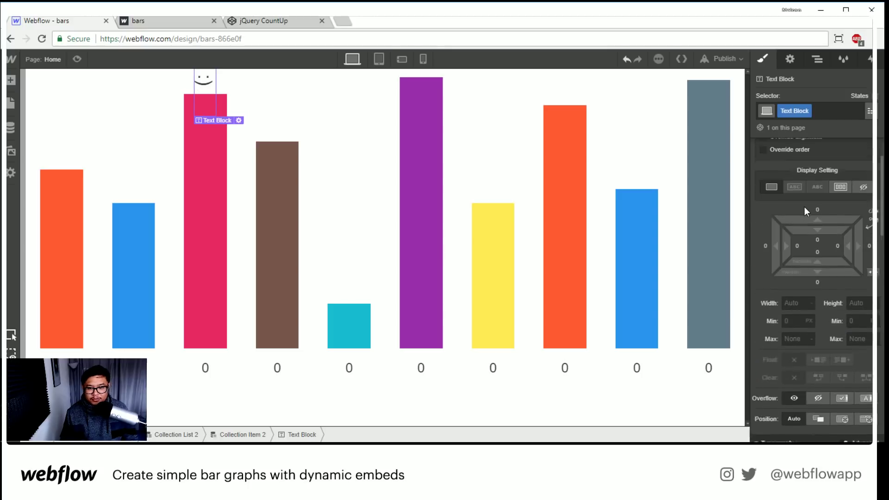
pyautogui.moveTo(818, 276); pyautogui.dragTo(835, 287)
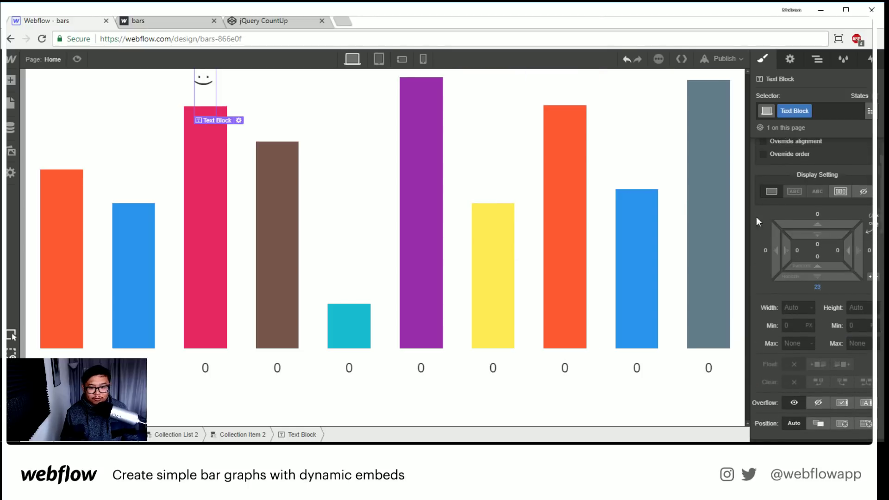
pyautogui.click(498, 171)
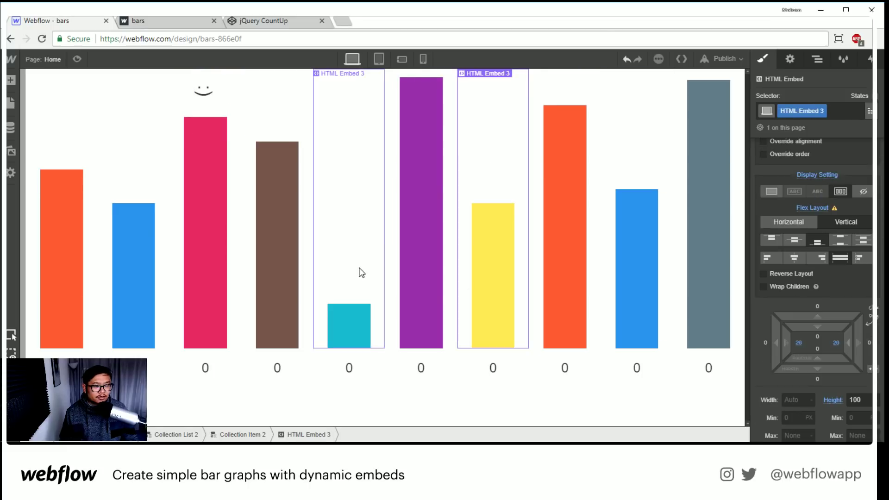
pyautogui.click(211, 106)
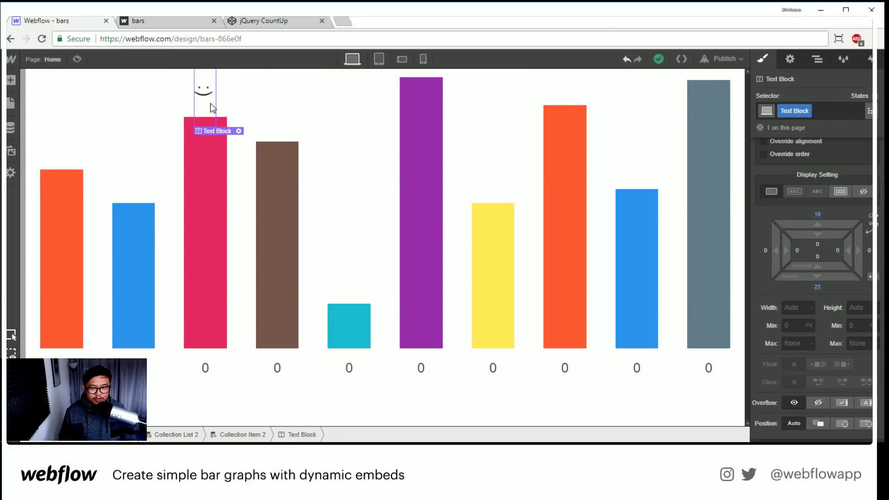
pyautogui.scroll(-5, 782, 325)
pyautogui.click(788, 342)
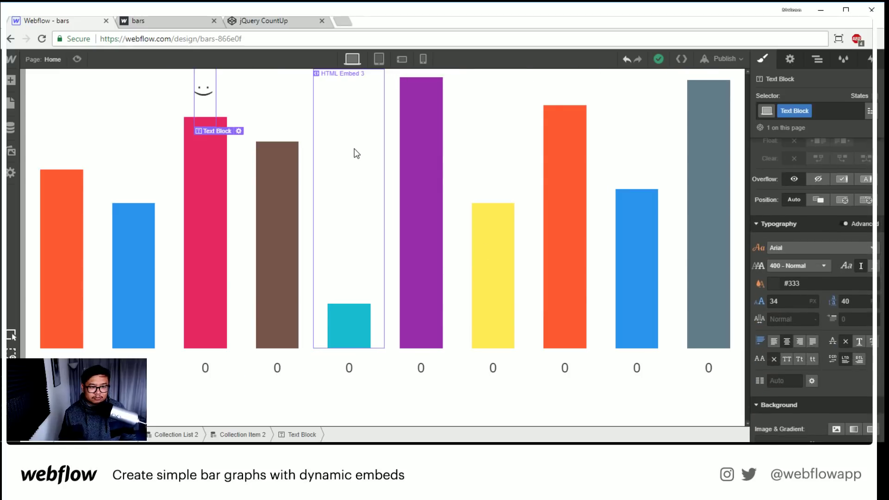
pyautogui.click(284, 109)
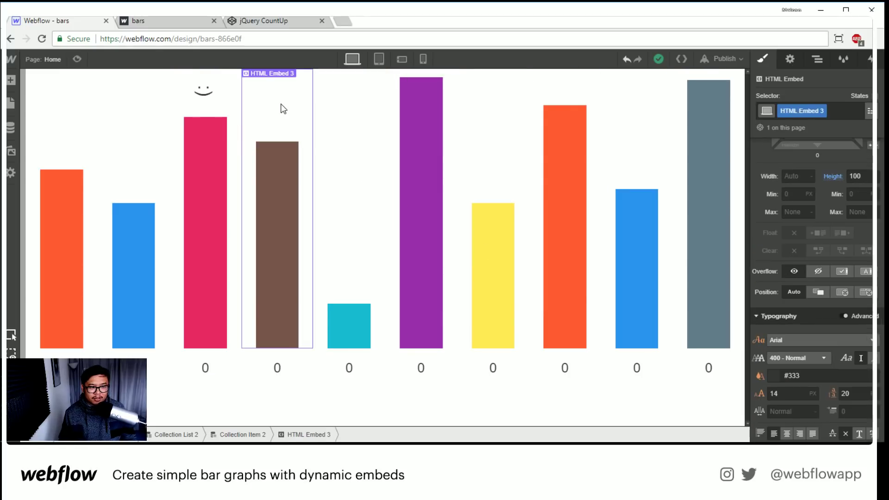